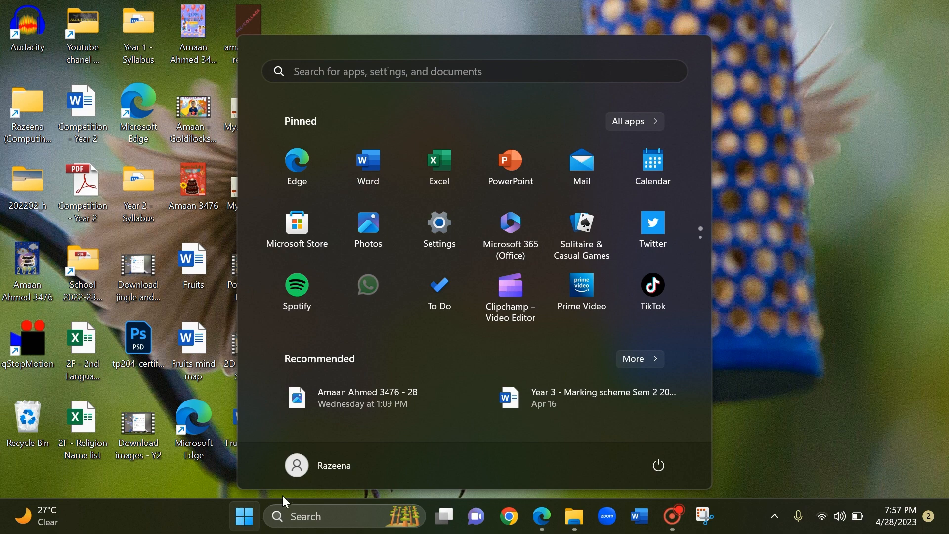
# Open Word and create a blank document.
pyautogui.write('word')
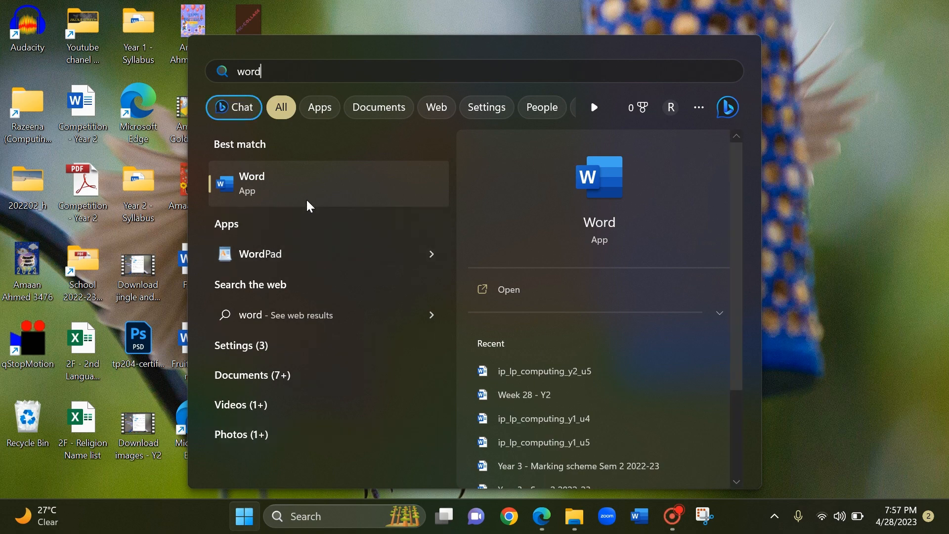
pyautogui.click(243, 192)
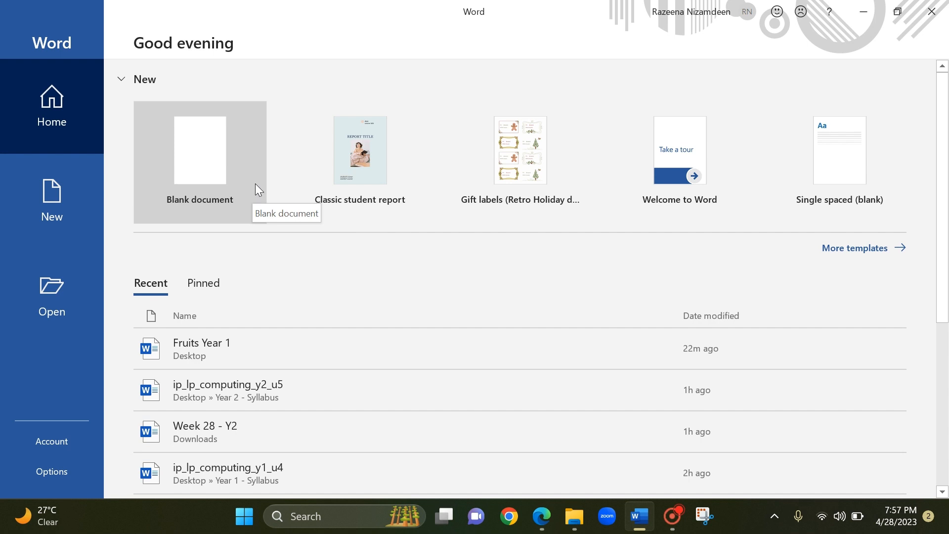
pyautogui.click(196, 178)
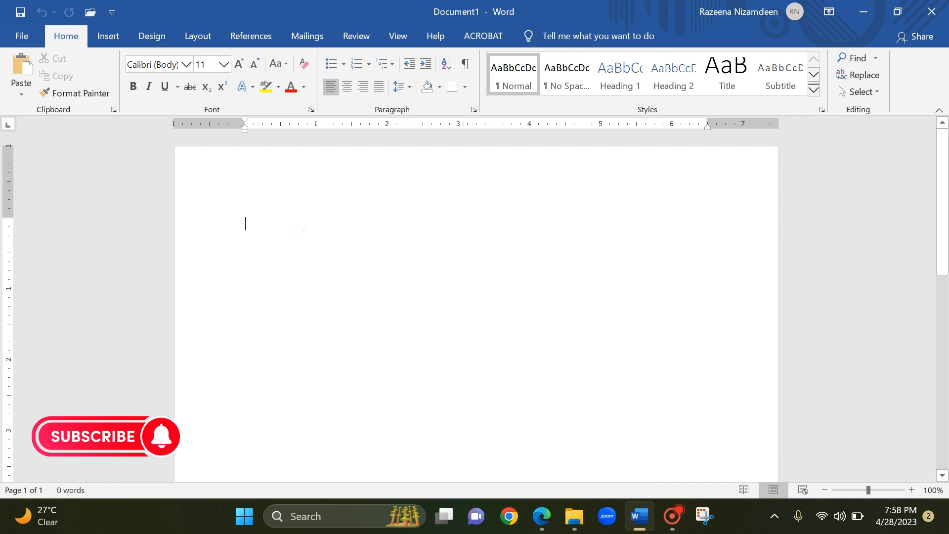
# Enter the random sample text "Snhwbb shbshw wshwb" in the document and erase it again.
pyautogui.write('snhwbb shbshw')
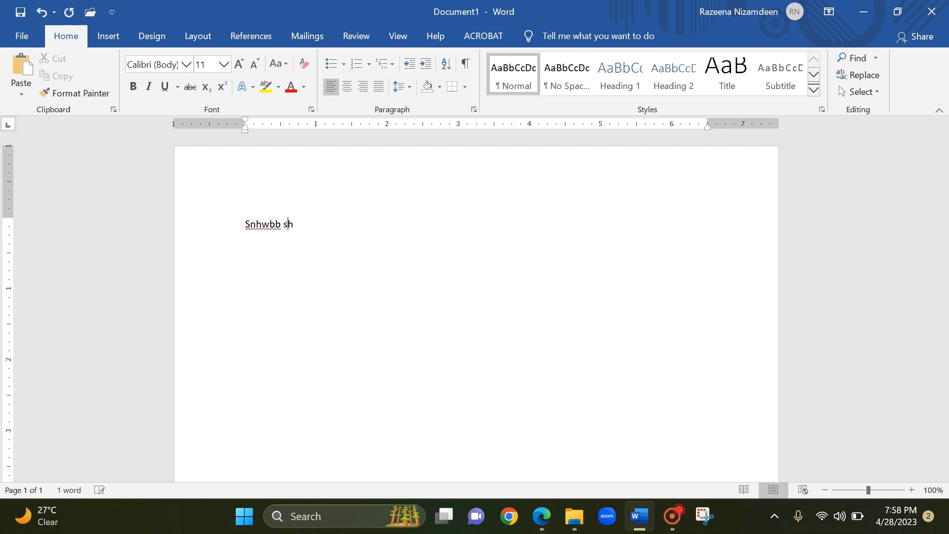
pyautogui.write('  wshwb')
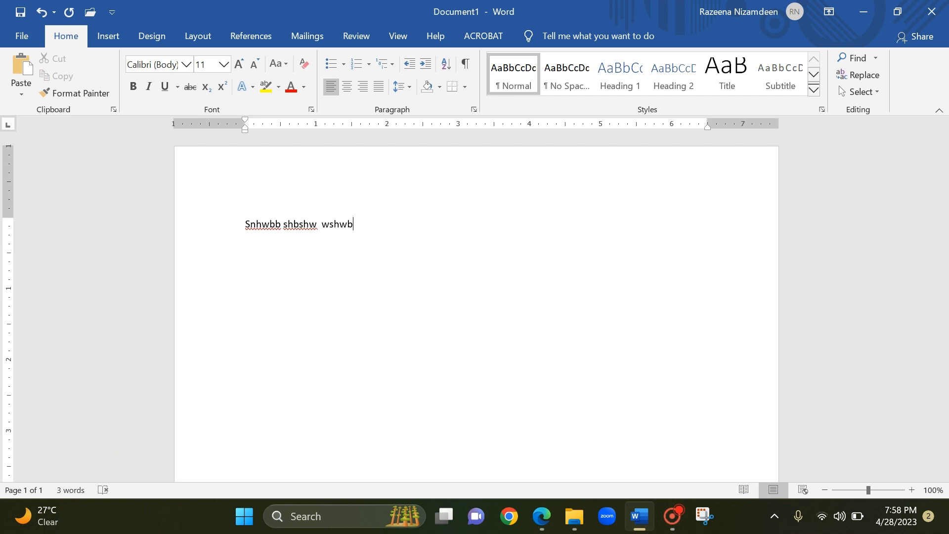
pyautogui.press('BackSpace')
pyautogui.press('BackSpace')
pyautogui.press('BackSpace')
pyautogui.press('BackSpace')
pyautogui.press('BackSpace')
pyautogui.press('BackSpace')
pyautogui.press('BackSpace')
pyautogui.press('BackSpace')
pyautogui.press('BackSpace')
pyautogui.press('BackSpace')
pyautogui.press('BackSpace')
pyautogui.press('BackSpace')
pyautogui.press('BackSpace')
pyautogui.press('BackSpace')
pyautogui.press('BackSpace')
pyautogui.press('BackSpace')
pyautogui.press('BackSpace')
pyautogui.press('BackSpace')
pyautogui.press('BackSpace')
pyautogui.press('BackSpace')
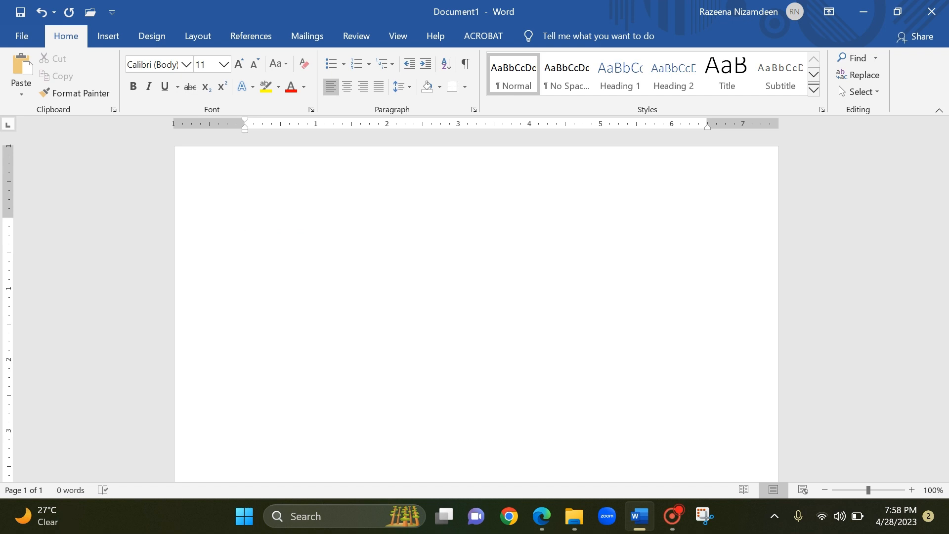
# Enter the words Apple, Banana, Mango and Cherry, each on its own line.
pyautogui.write('apple')
pyautogui.press('Return')
pyautogui.write('banana')
pyautogui.press('Return')
pyautogui.write('mango')
pyautogui.press('Return')
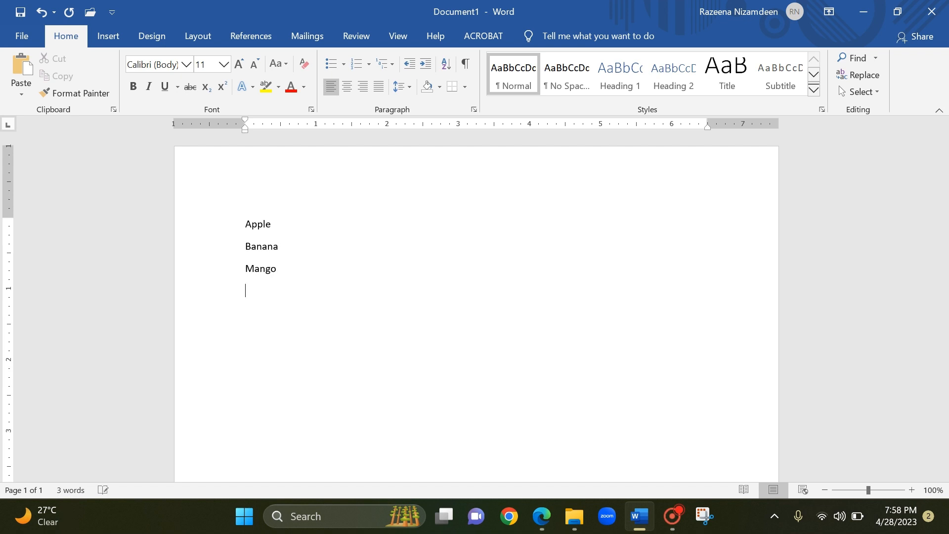
pyautogui.write('cherry')
pyautogui.press('Return')
# Erase the whole list of four fruits from the page.
pyautogui.press('BackSpace')
pyautogui.press('BackSpace')
pyautogui.press('BackSpace')
pyautogui.press('BackSpace')
pyautogui.press('BackSpace')
pyautogui.press('BackSpace')
pyautogui.press('BackSpace')
pyautogui.press('BackSpace')
pyautogui.press('BackSpace')
pyautogui.press('BackSpace')
pyautogui.press('BackSpace')
pyautogui.press('BackSpace')
pyautogui.press('BackSpace')
pyautogui.press('BackSpace')
pyautogui.press('BackSpace')
pyautogui.press('BackSpace')
pyautogui.press('BackSpace')
pyautogui.press('BackSpace')
pyautogui.press('BackSpace')
pyautogui.press('BackSpace')
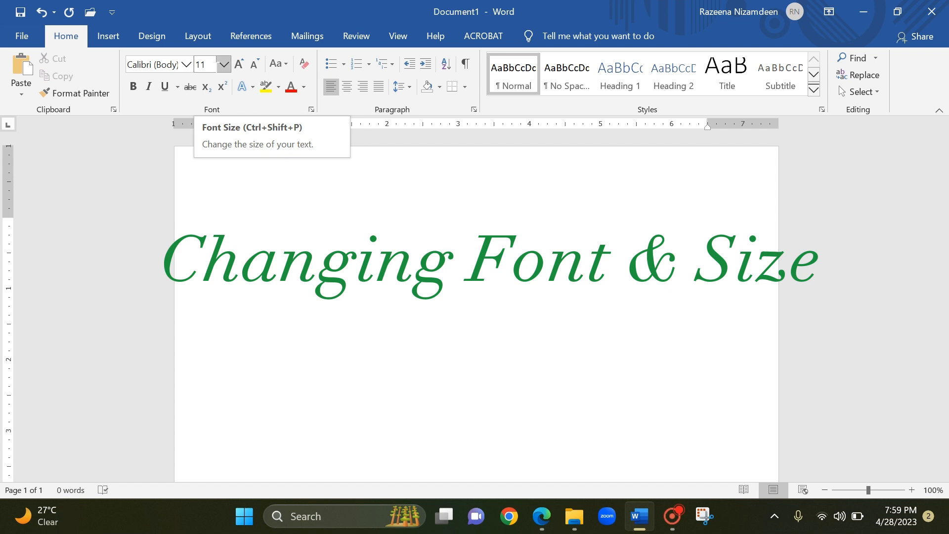
# Set the font size to 48, try it with the sample text "sdefre" and erase that text.
pyautogui.click(224, 65)
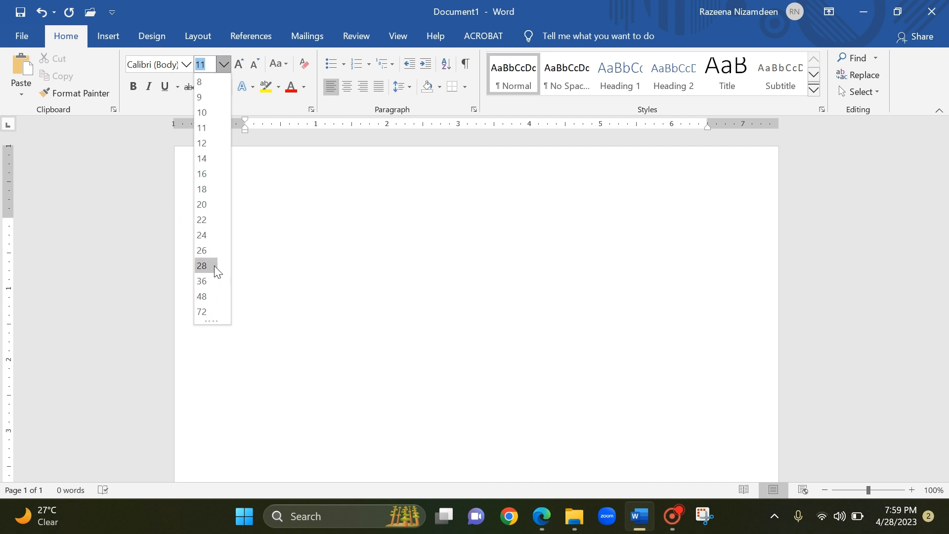
pyautogui.click(211, 297)
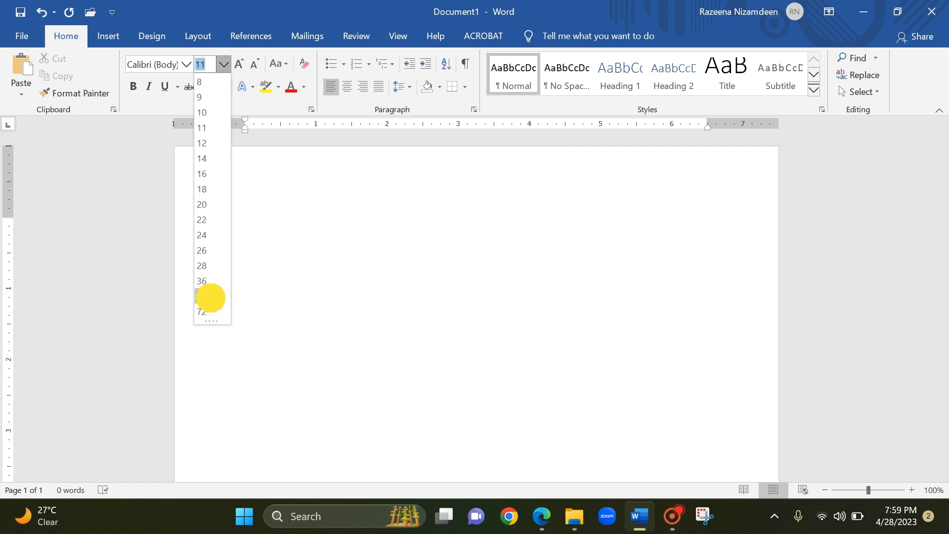
pyautogui.write('sdefre')
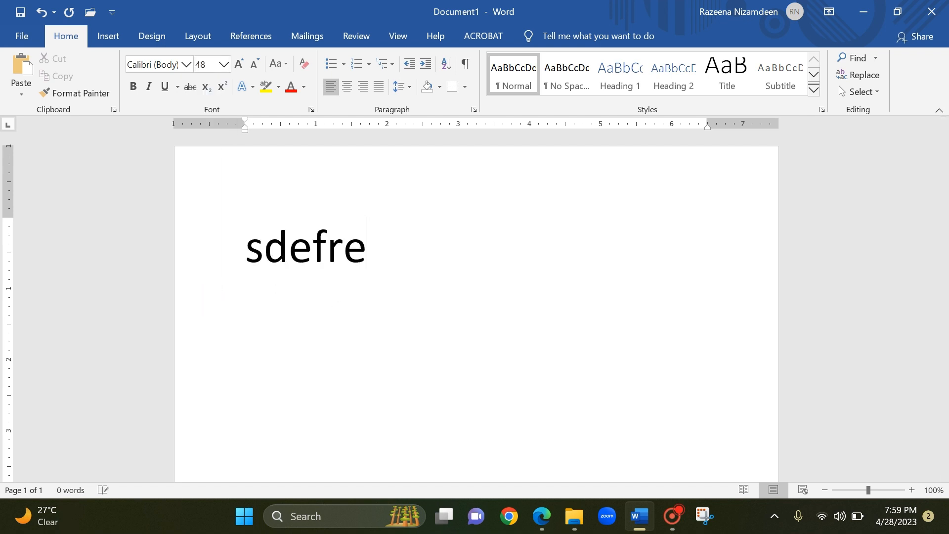
pyautogui.press('BackSpace')
pyautogui.press('BackSpace')
pyautogui.press('BackSpace')
pyautogui.press('BackSpace')
pyautogui.press('BackSpace')
pyautogui.press('BackSpace')
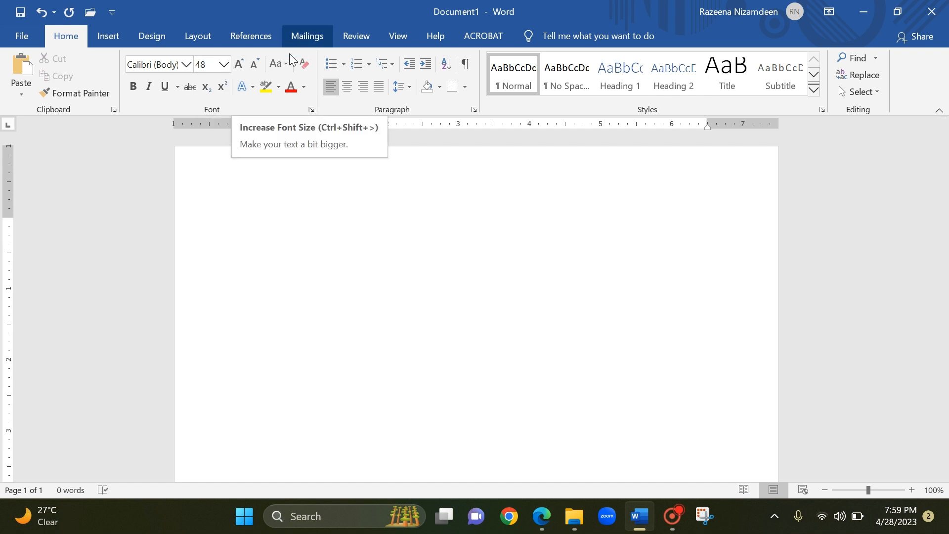
# Increase the font size stepwise to 120, try it with a few sample letters and erase them.
pyautogui.click(242, 65)
pyautogui.click(242, 65)
pyautogui.click(241, 65)
pyautogui.click(241, 65)
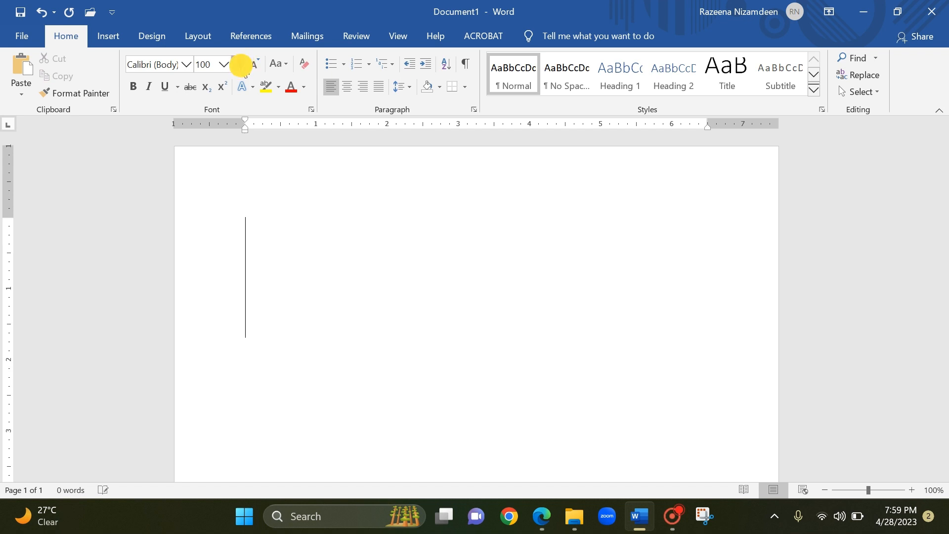
pyautogui.click(241, 65)
pyautogui.click(241, 67)
pyautogui.write('fgfdgd')
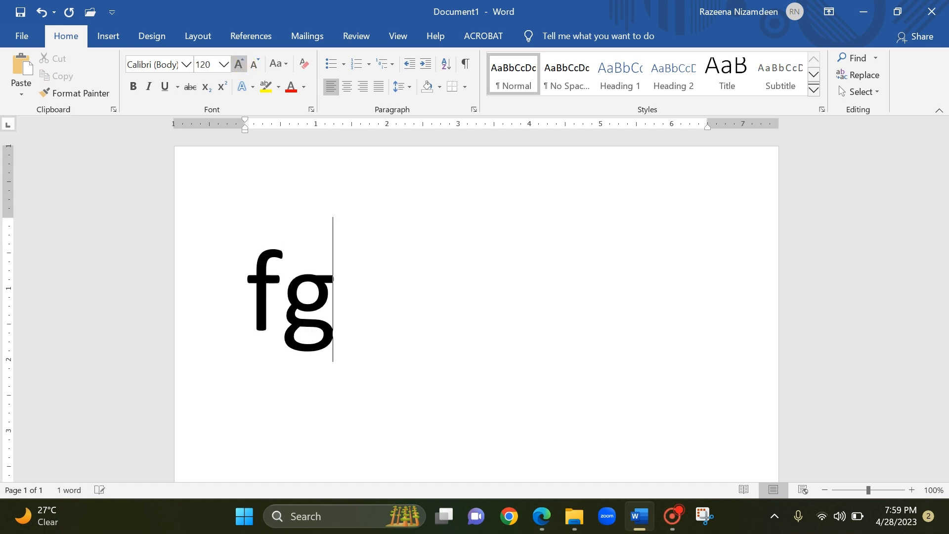
pyautogui.press('BackSpace')
pyautogui.press('BackSpace')
pyautogui.press('BackSpace')
pyautogui.press('BackSpace')
pyautogui.press('BackSpace')
pyautogui.press('BackSpace')
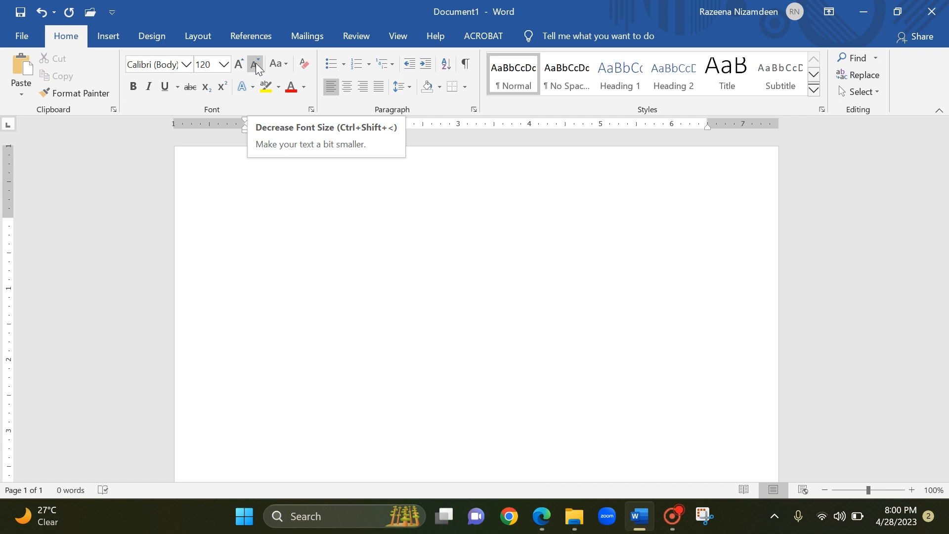
# Decrease the font size stepwise to 26, try it with a few sample letters and erase them.
pyautogui.click(255, 64)
pyautogui.click(255, 63)
pyautogui.click(255, 63)
pyautogui.click(256, 63)
pyautogui.click(255, 64)
pyautogui.click(256, 63)
pyautogui.click(255, 64)
pyautogui.click(255, 63)
pyautogui.click(255, 63)
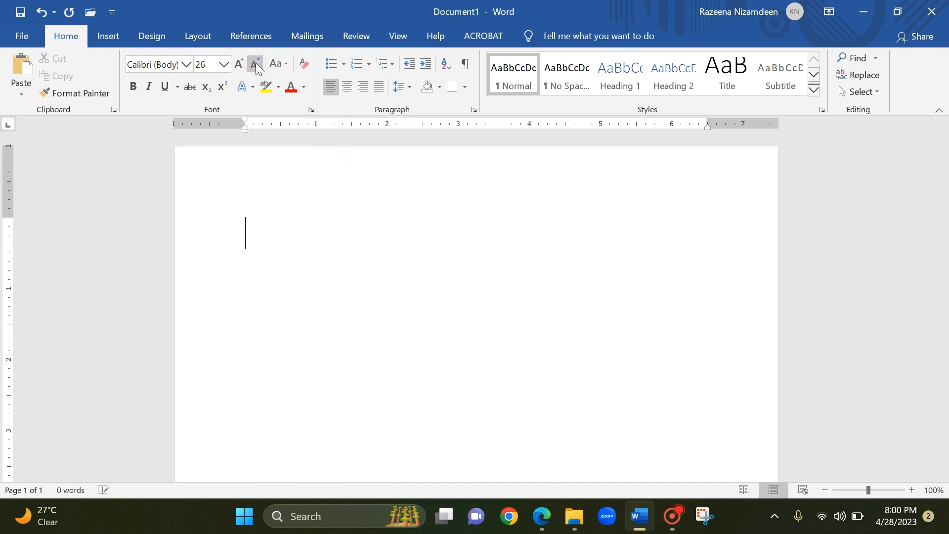
pyautogui.write('cdfsfg')
pyautogui.press('BackSpace')
pyautogui.press('BackSpace')
pyautogui.press('BackSpace')
pyautogui.press('BackSpace')
pyautogui.press('BackSpace')
pyautogui.press('BackSpace')
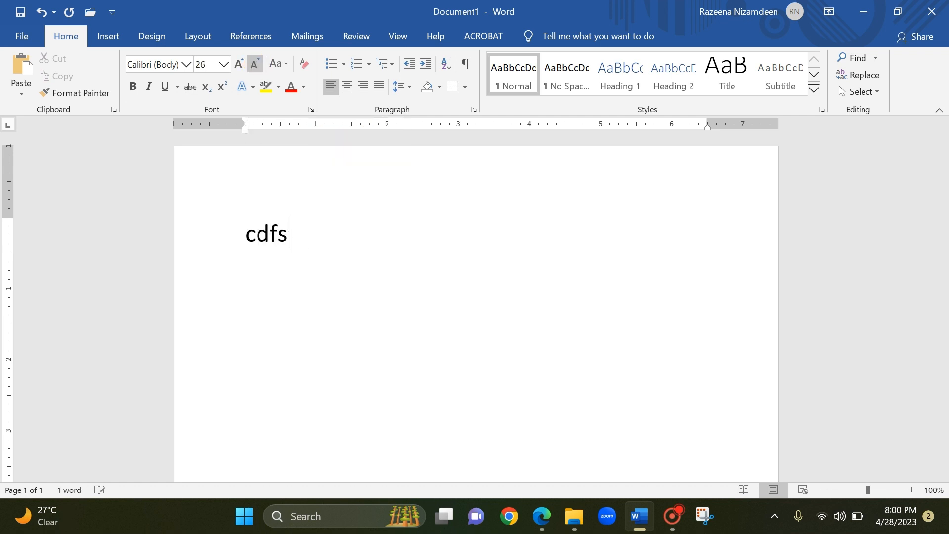
# Set the font size to 20 and enter "apple" on the first line.
pyautogui.click(223, 65)
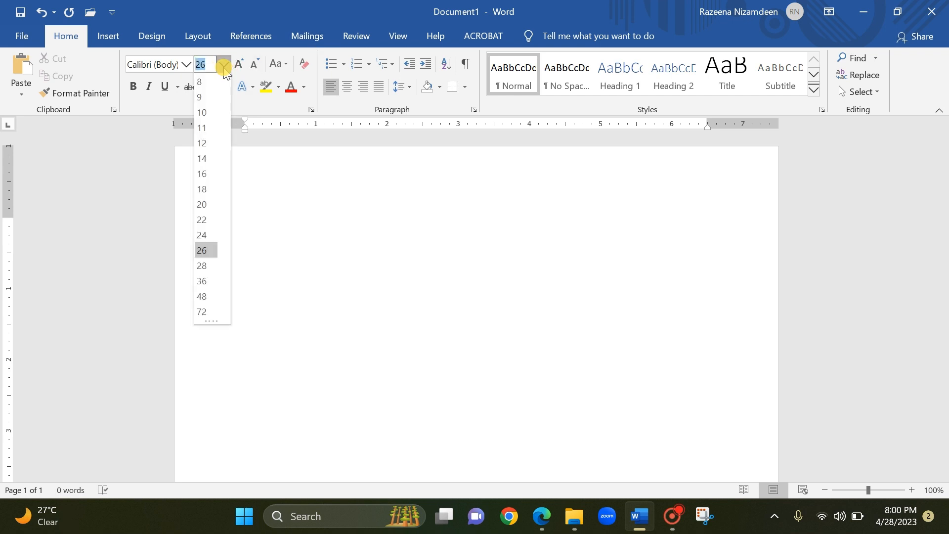
pyautogui.click(202, 206)
pyautogui.write('apple')
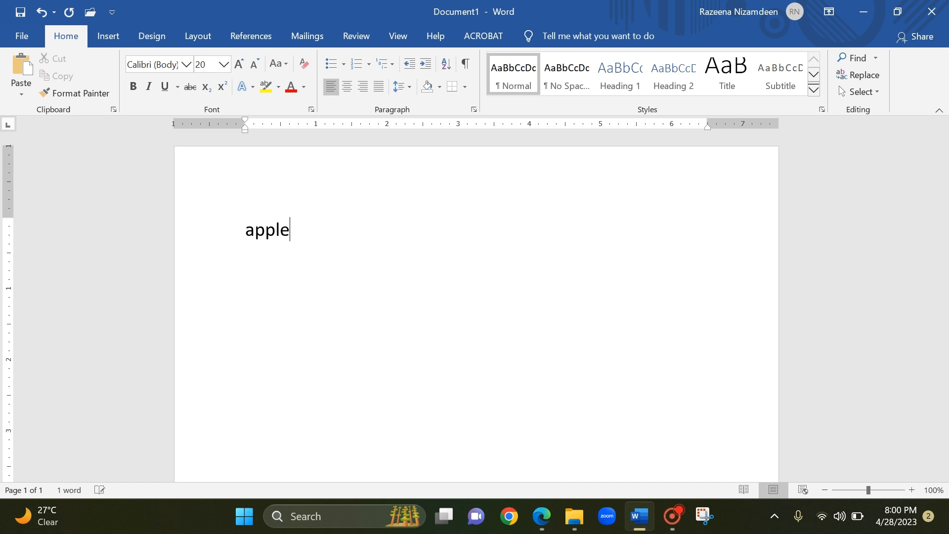
pyautogui.press('Return')
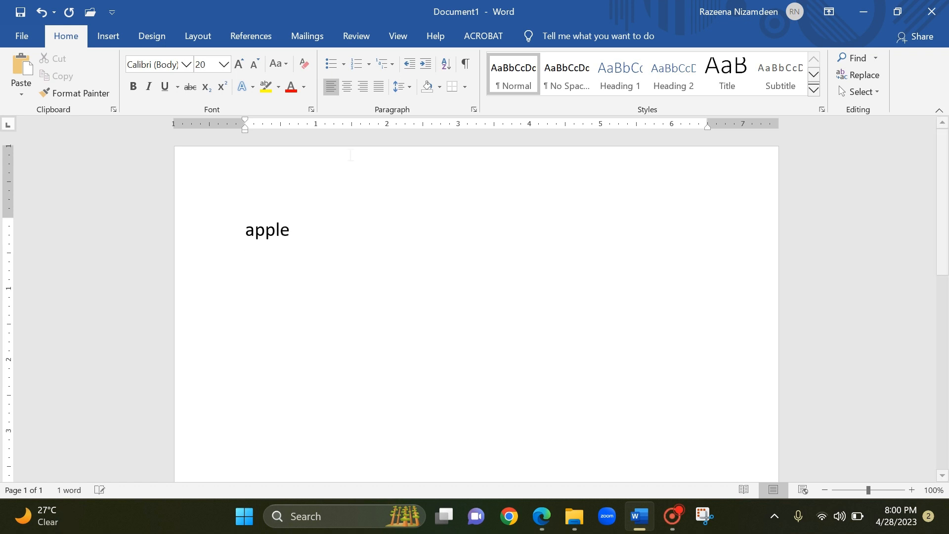
# Set the font size to 28 and enter "mango" on the second line.
pyautogui.click(224, 64)
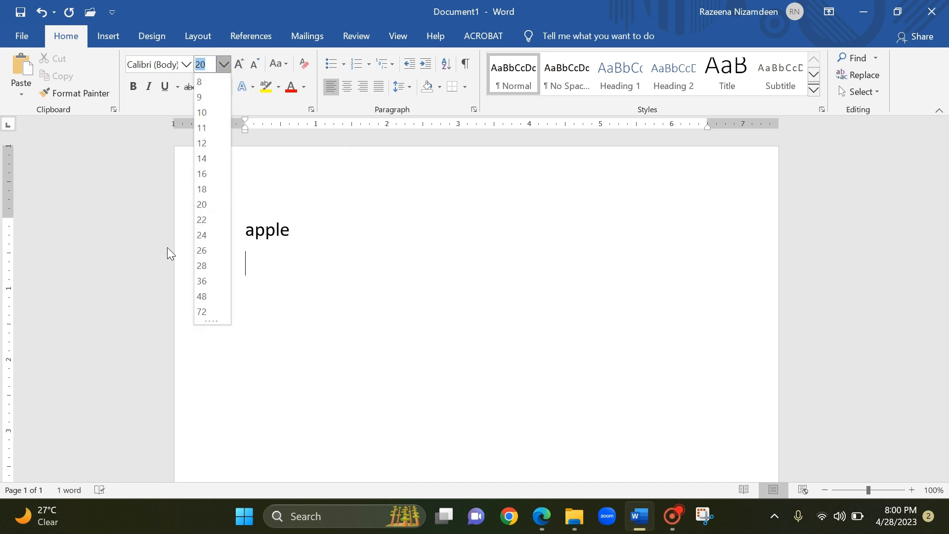
pyautogui.click(201, 265)
pyautogui.write('ma')
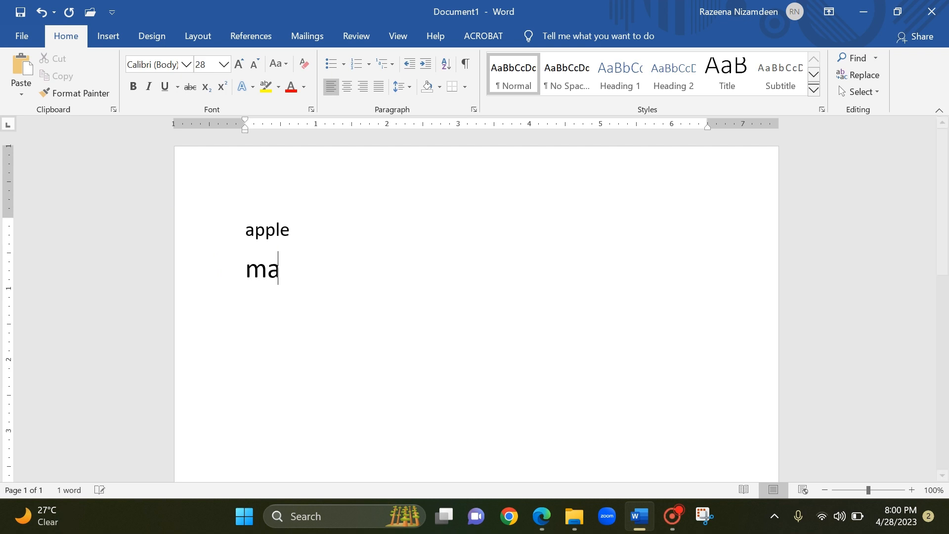
pyautogui.write('ngo')
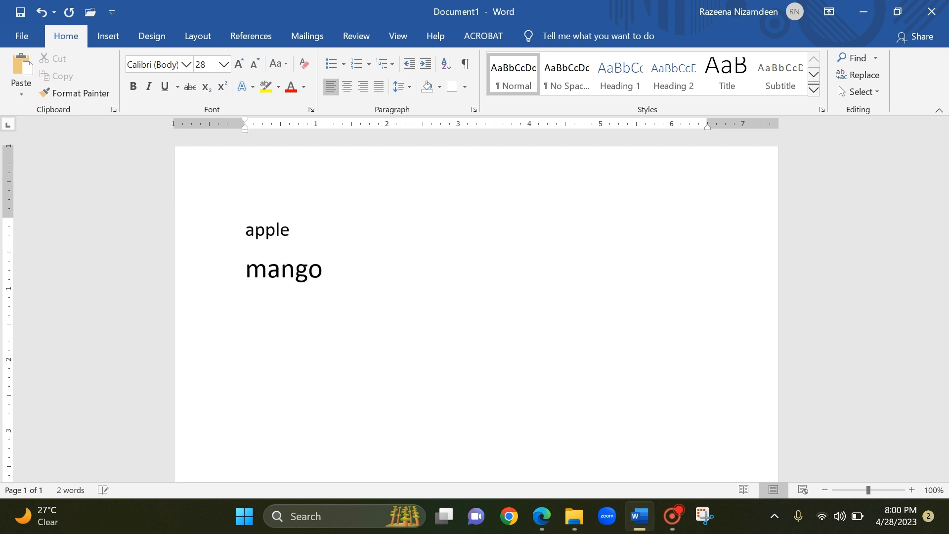
# Add a third line with the word "banana" at font size 48.
pyautogui.press('Return')
pyautogui.click(225, 68)
pyautogui.click(201, 297)
pyautogui.write('banana')
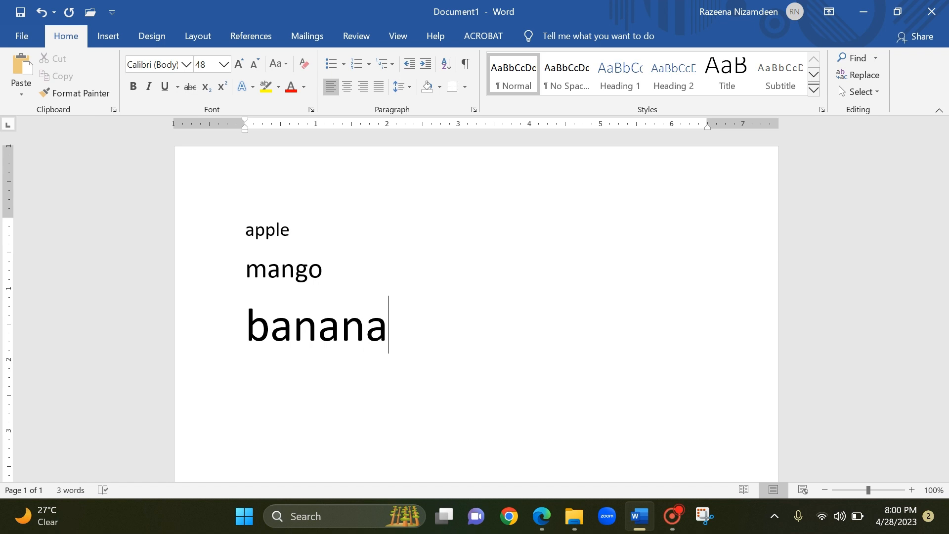
# Erase the words banana, mango and apple so that the page is blank.
pyautogui.press('BackSpace')
pyautogui.press('BackSpace')
pyautogui.press('BackSpace')
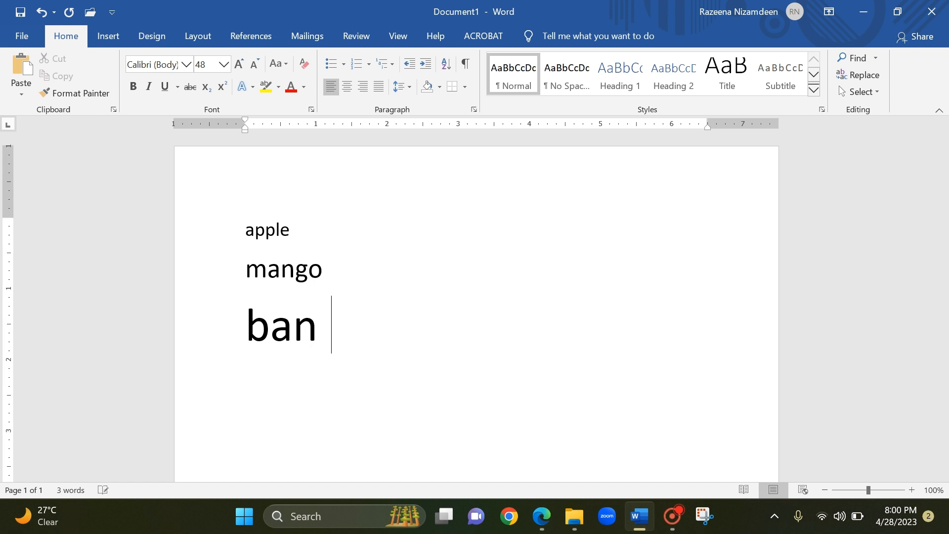
pyautogui.press('BackSpace')
pyautogui.press('BackSpace')
pyautogui.press('BackSpace')
pyautogui.press('BackSpace')
pyautogui.press('BackSpace')
pyautogui.press('BackSpace')
pyautogui.press('BackSpace')
pyautogui.press('BackSpace')
pyautogui.press('BackSpace')
pyautogui.press('BackSpace')
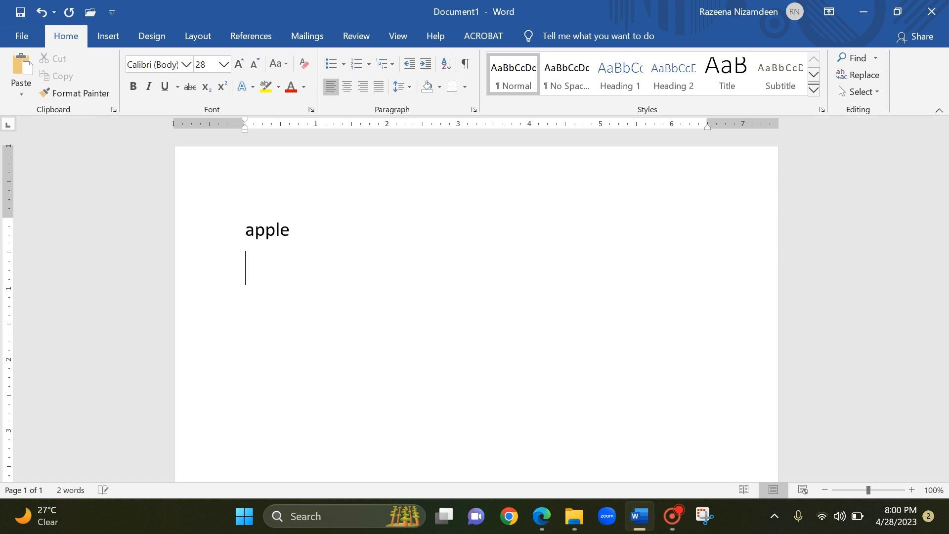
pyautogui.press('BackSpace')
pyautogui.press('BackSpace')
pyautogui.press('BackSpace')
pyautogui.press('BackSpace')
pyautogui.press('BackSpace')
pyautogui.press('BackSpace')
# Browse the available fonts and set the text font to Kristen ITC.
pyautogui.click(187, 65)
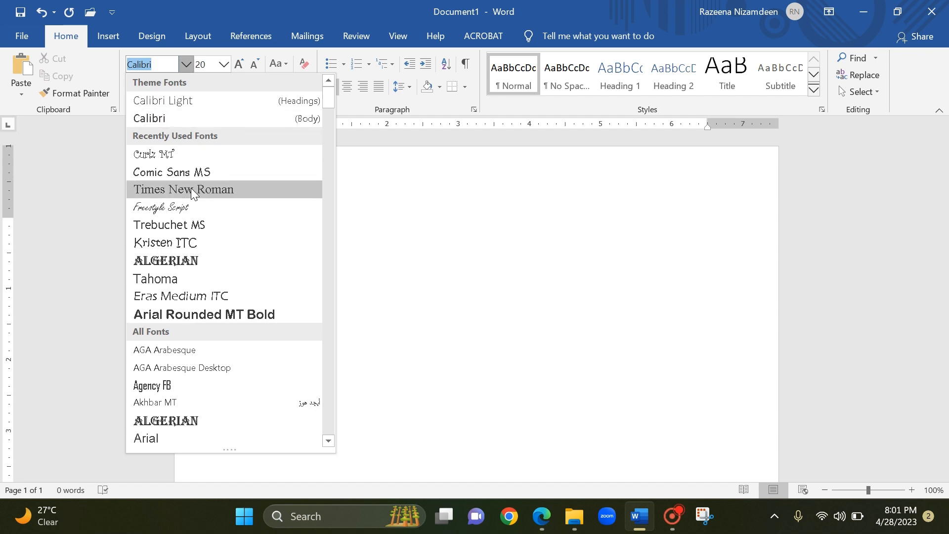
pyautogui.scroll(-2, 192, 192)
pyautogui.scroll(-18, 191, 193)
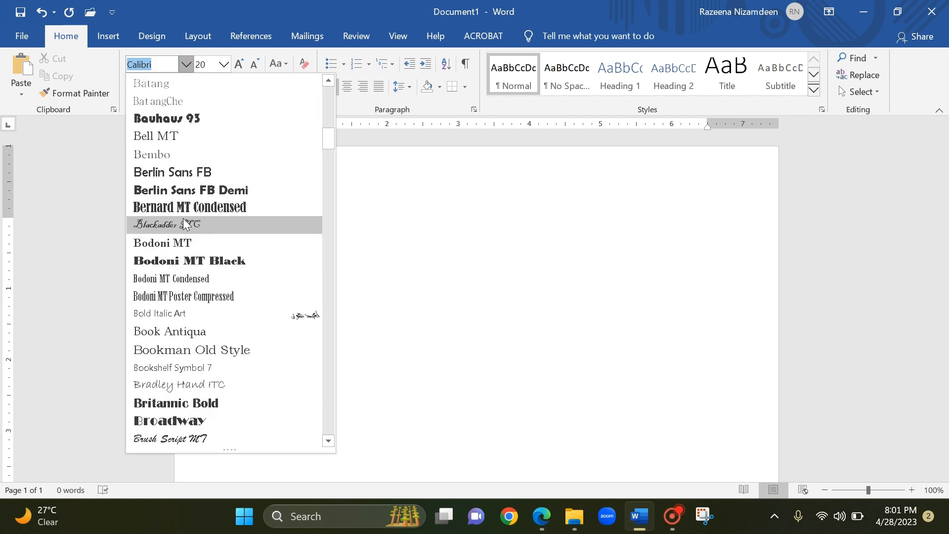
pyautogui.scroll(-12, 188, 218)
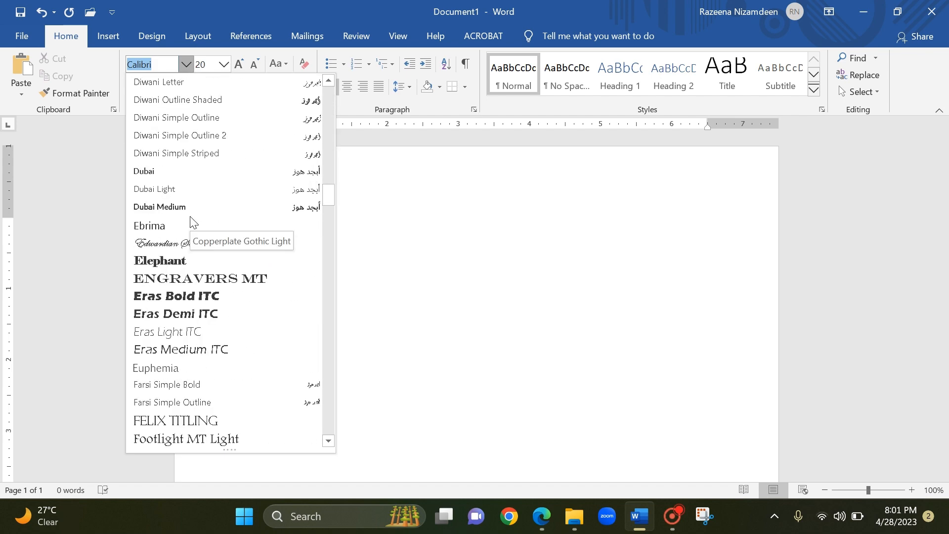
pyautogui.scroll(-18, 193, 222)
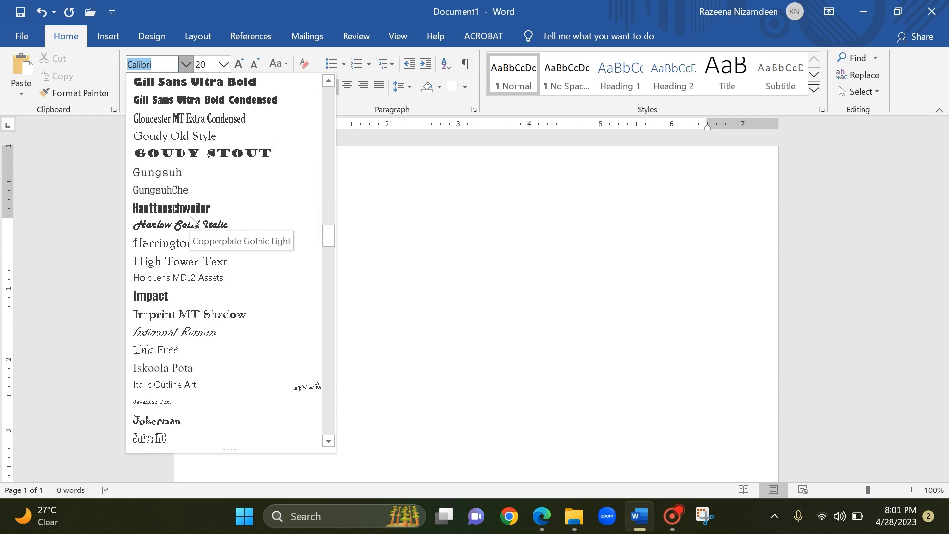
pyautogui.scroll(-15, 192, 221)
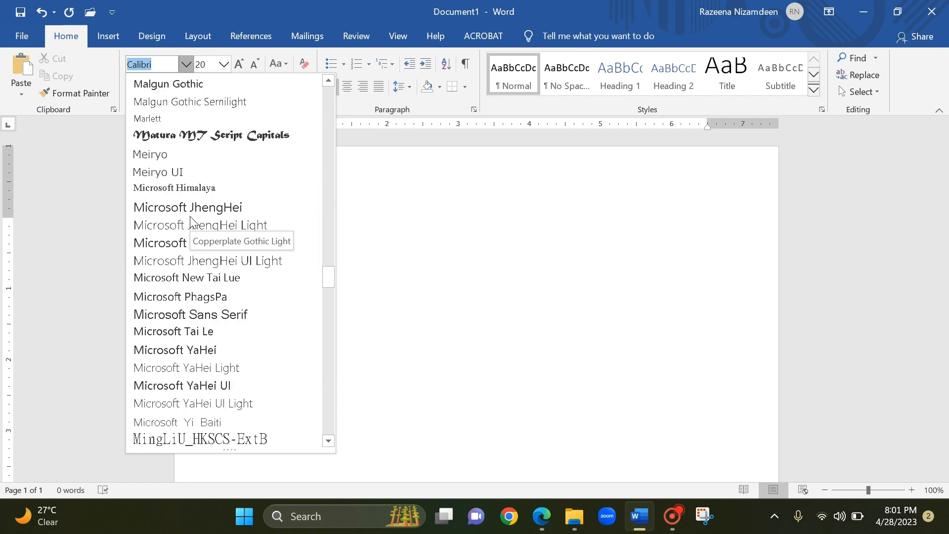
pyautogui.scroll(-4, 192, 221)
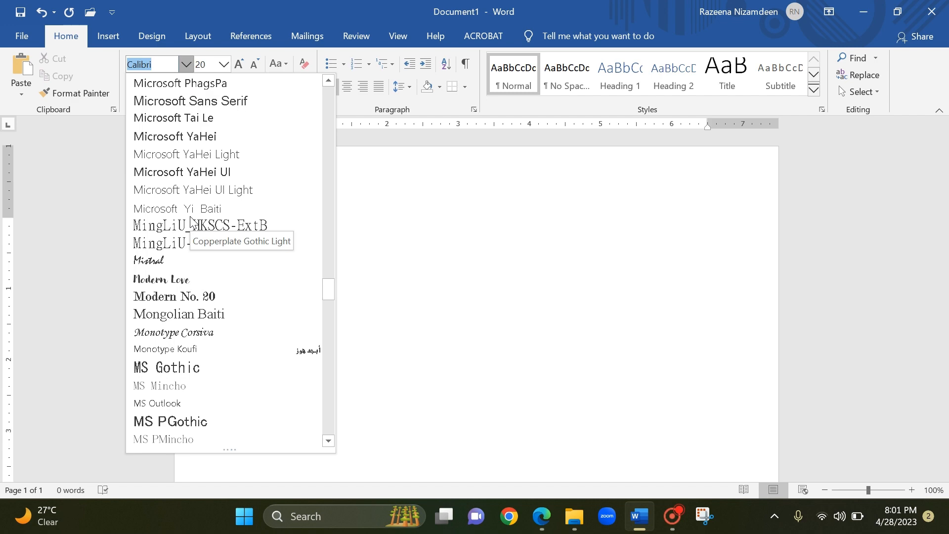
pyautogui.scroll(20, 192, 221)
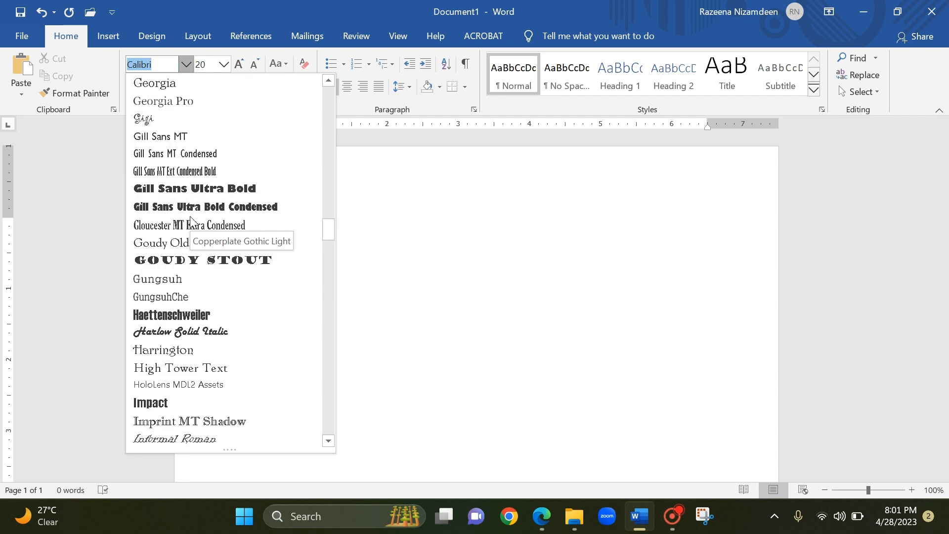
pyautogui.scroll(20, 192, 221)
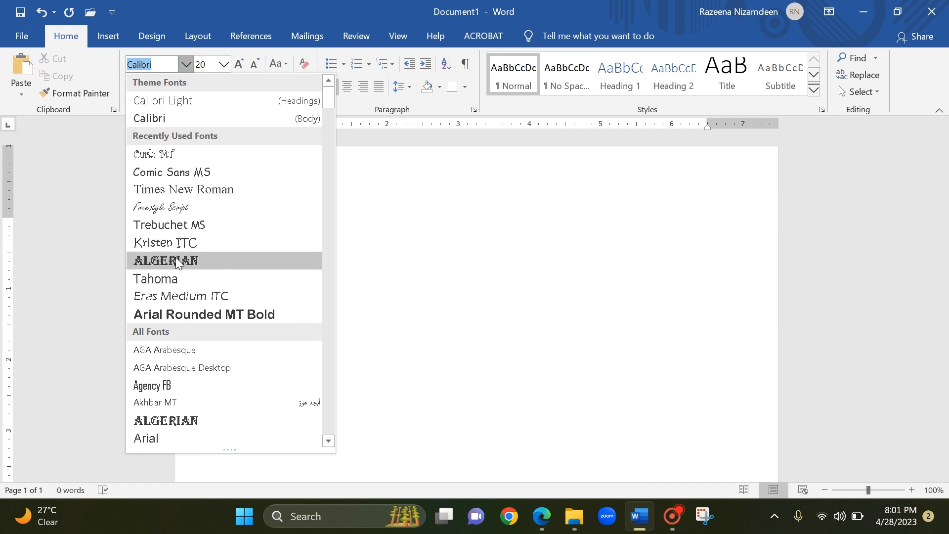
pyautogui.click(180, 241)
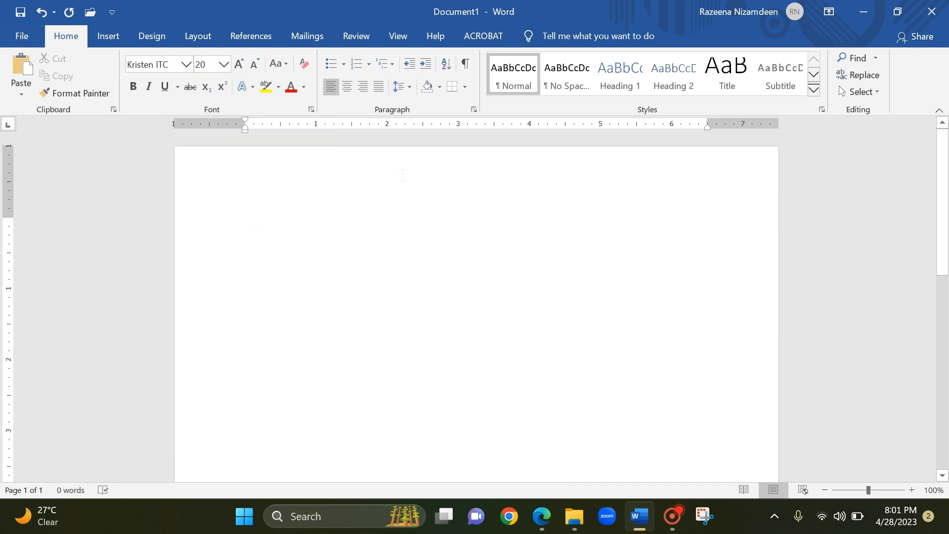
# Enter "apple" on the first line and add "banana" on the second line in the Algerian font.
pyautogui.write('apple')
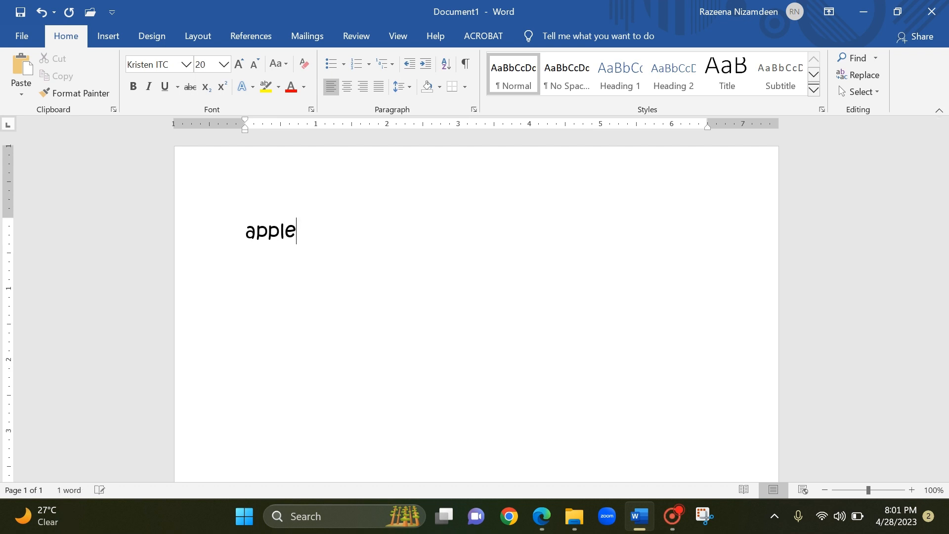
pyautogui.press('Return')
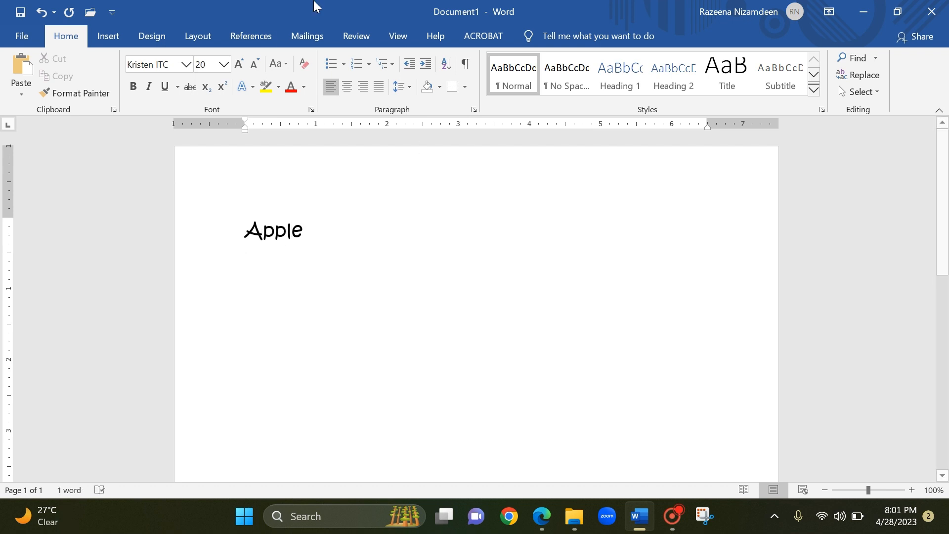
pyautogui.click(187, 65)
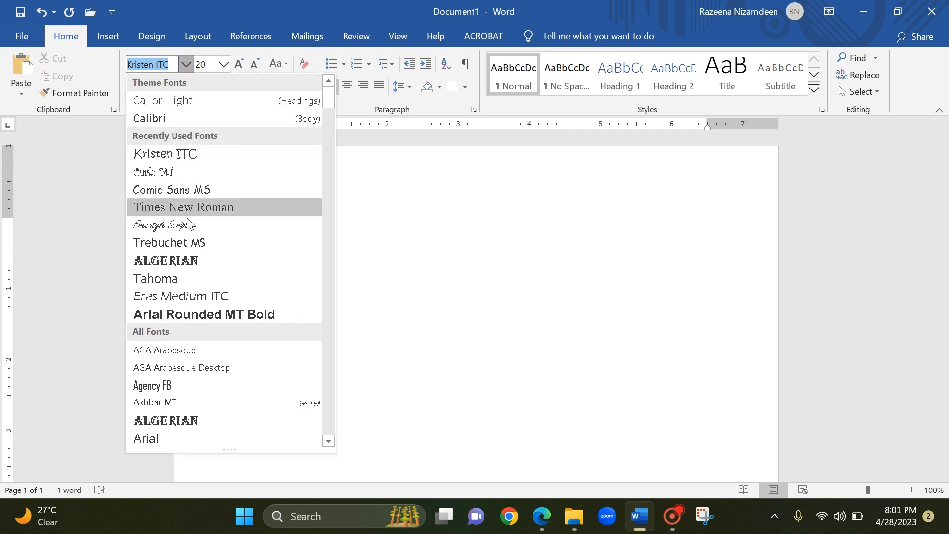
pyautogui.click(191, 260)
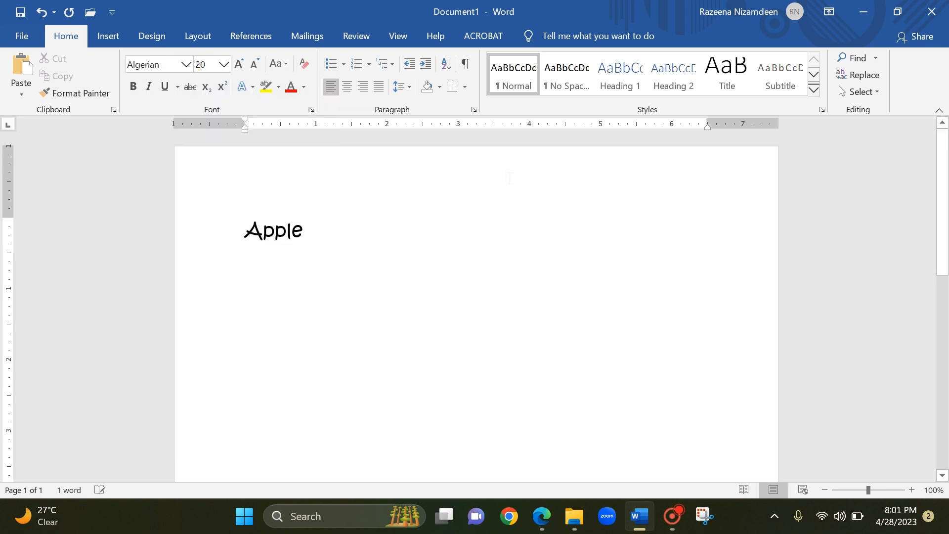
pyautogui.write('banana')
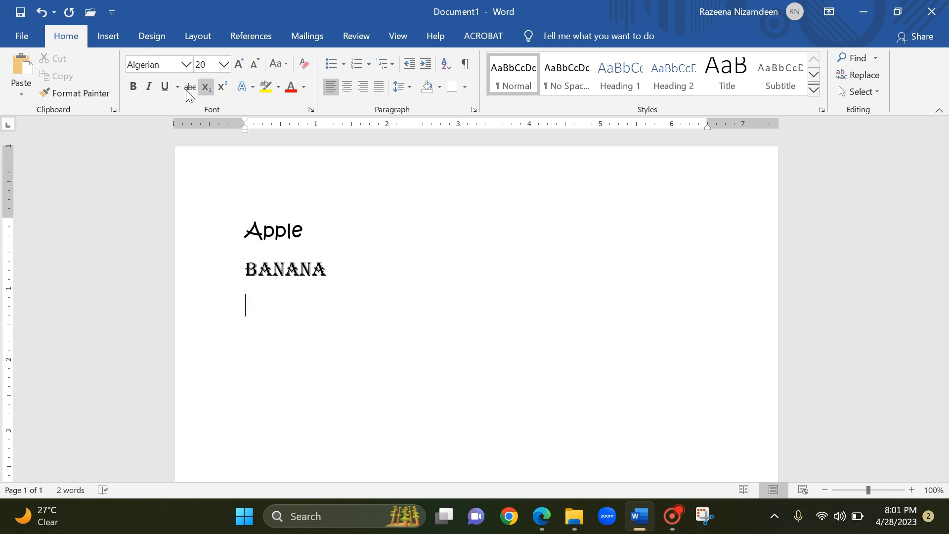
# Add a third line with the word "mango" in the Eras Medium ITC font.
pyautogui.click(187, 65)
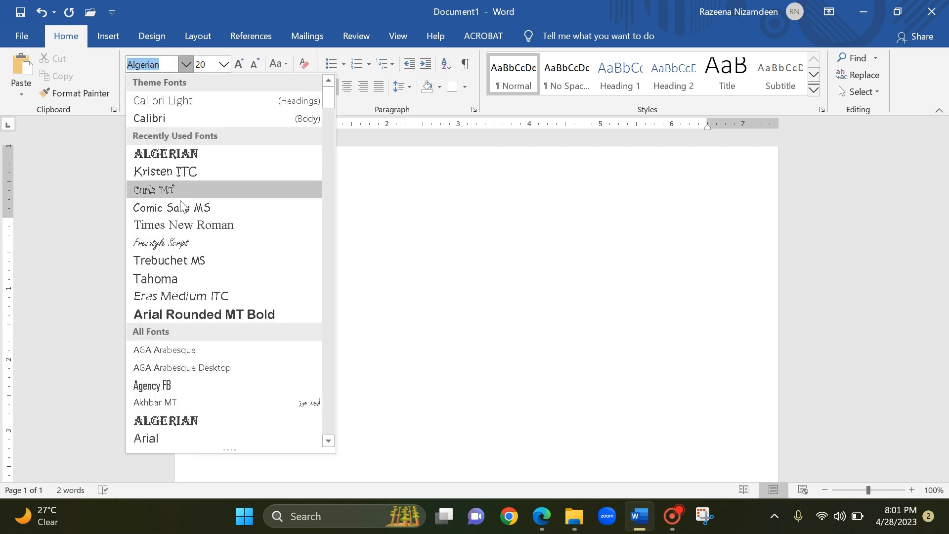
pyautogui.click(185, 299)
pyautogui.write('mango')
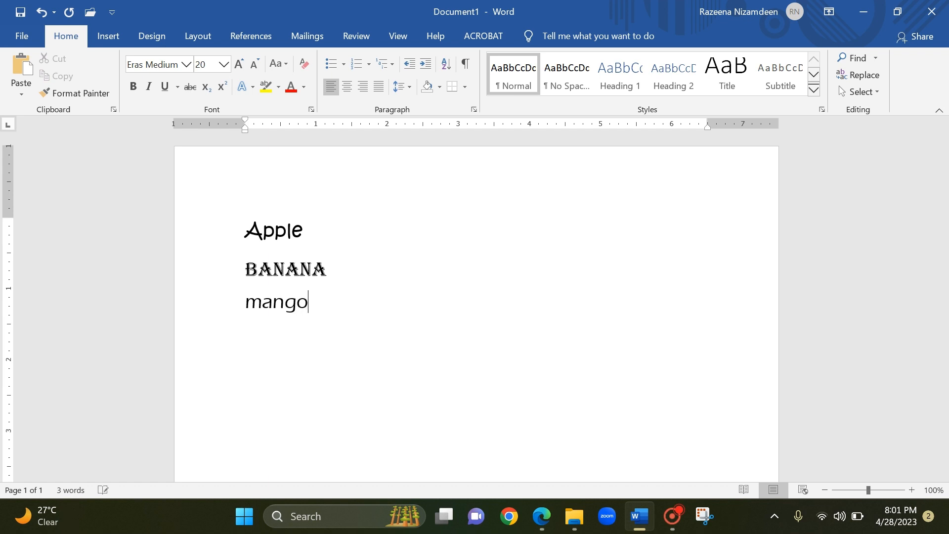
pyautogui.press('Return')
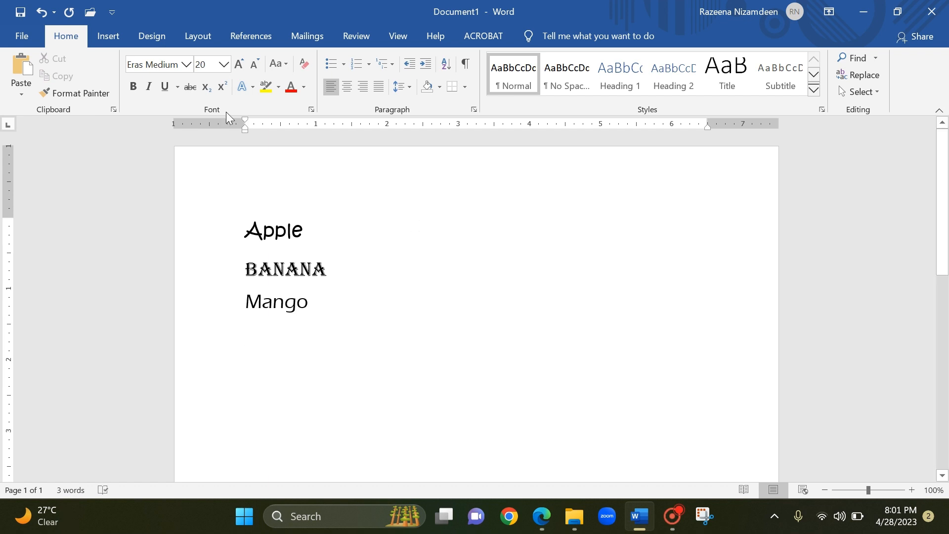
# Add a fourth line with the word "orange" in the Curlz MT font.
pyautogui.click(187, 71)
pyautogui.click(187, 64)
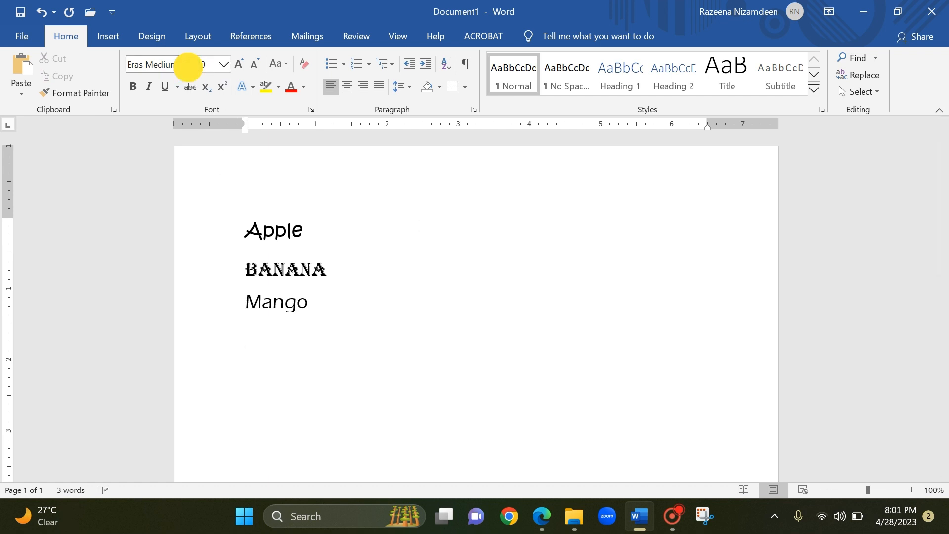
pyautogui.click(157, 208)
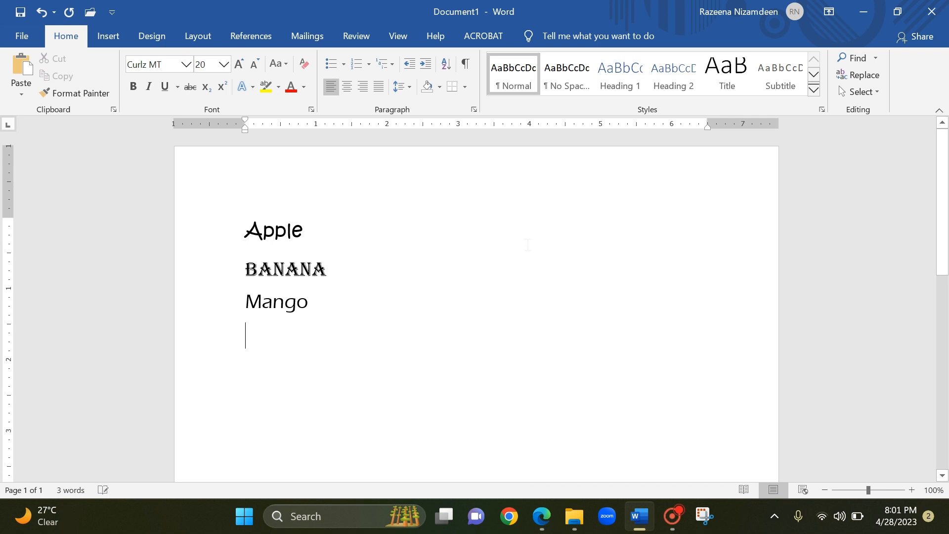
pyautogui.write('orange')
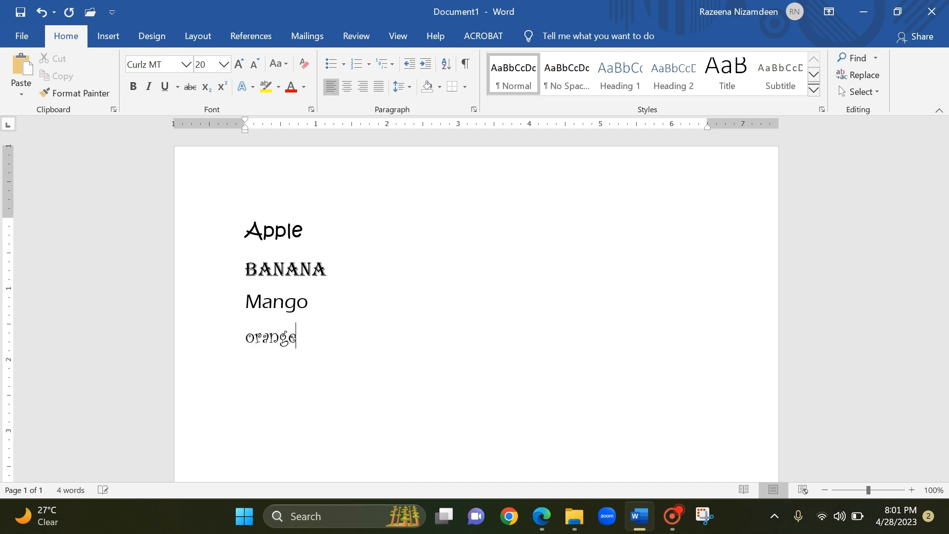
pyautogui.press('Return')
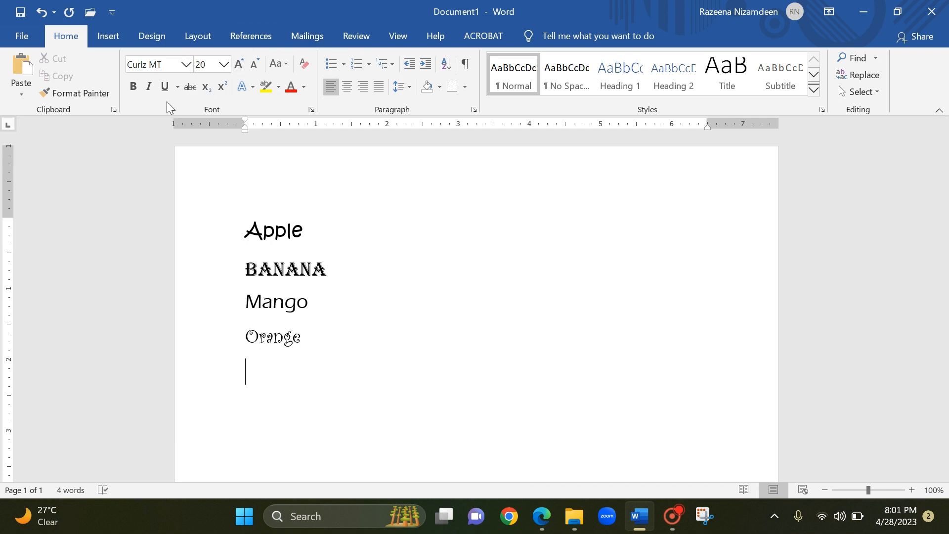
# Add a fifth line with the word "watermelon" in the Freestyle Script font.
pyautogui.click(185, 65)
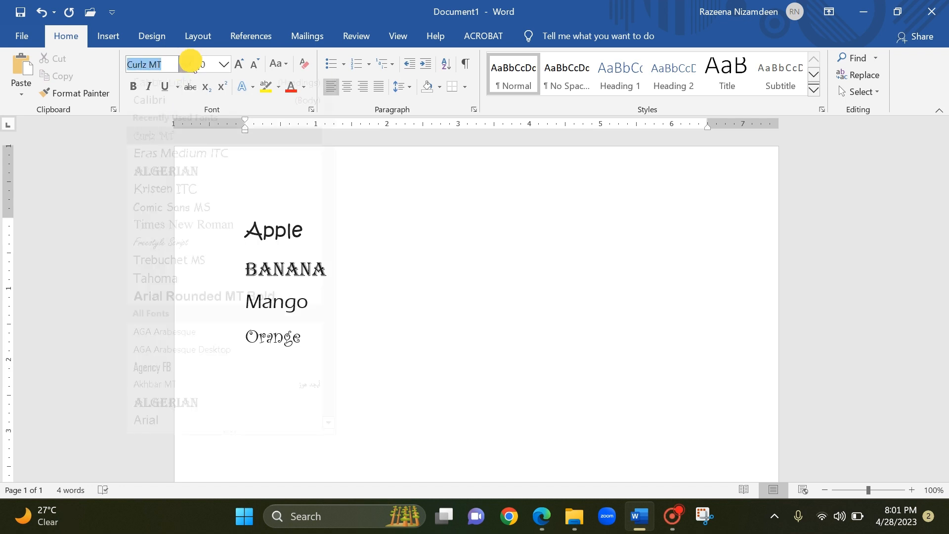
pyautogui.click(158, 262)
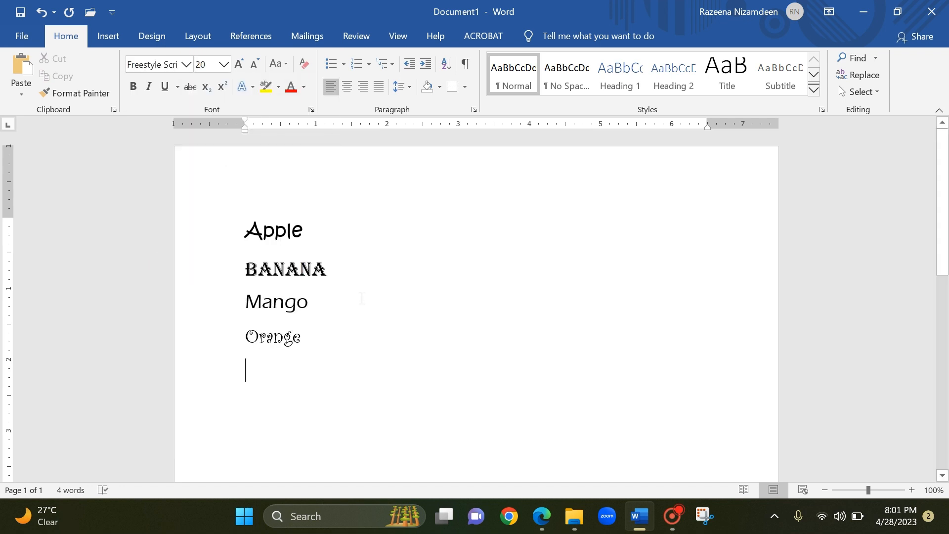
pyautogui.write('waterm')
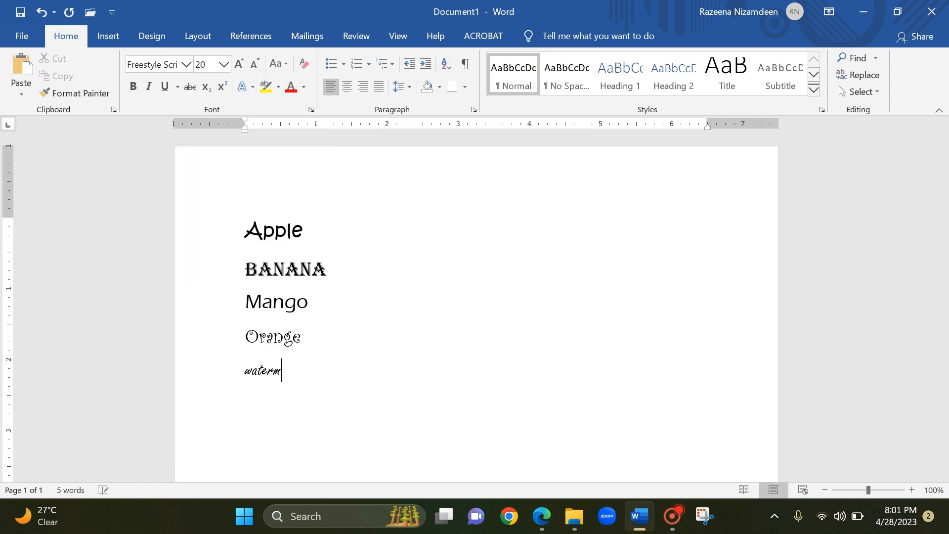
pyautogui.write('elon')
pyautogui.press('Return')
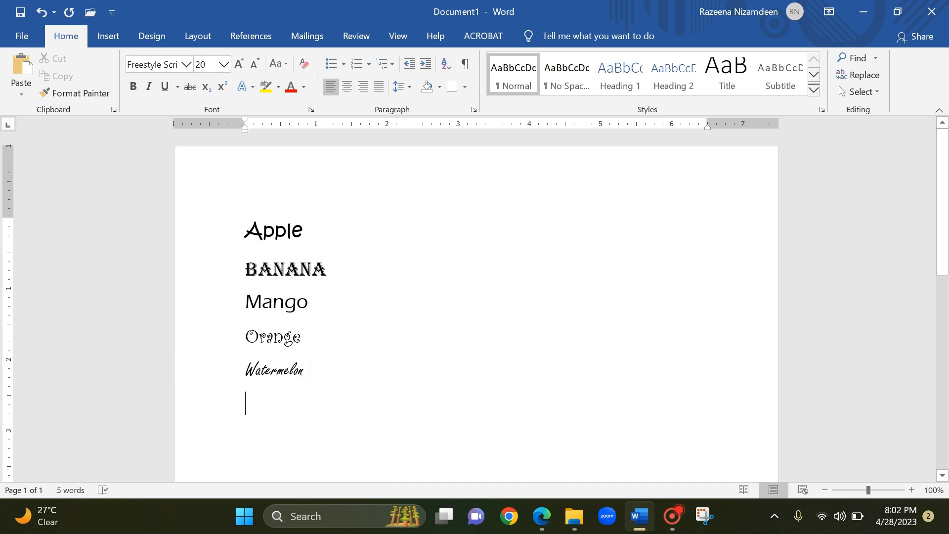
# Select the word "Watermelon" on the last line and set its font size to 48.
pyautogui.click(309, 370)
pyautogui.click(304, 371)
pyautogui.moveTo(304, 372); pyautogui.dragTo(245, 369)
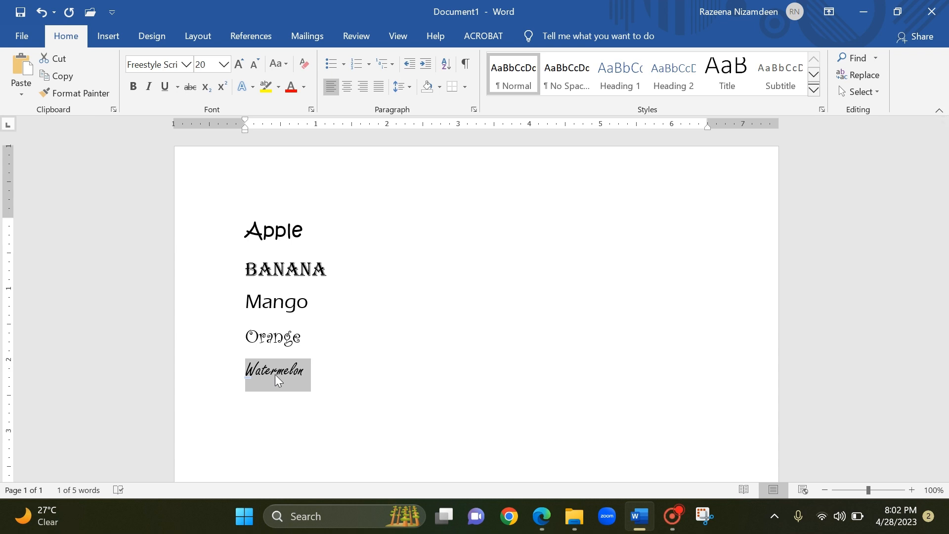
pyautogui.click(224, 66)
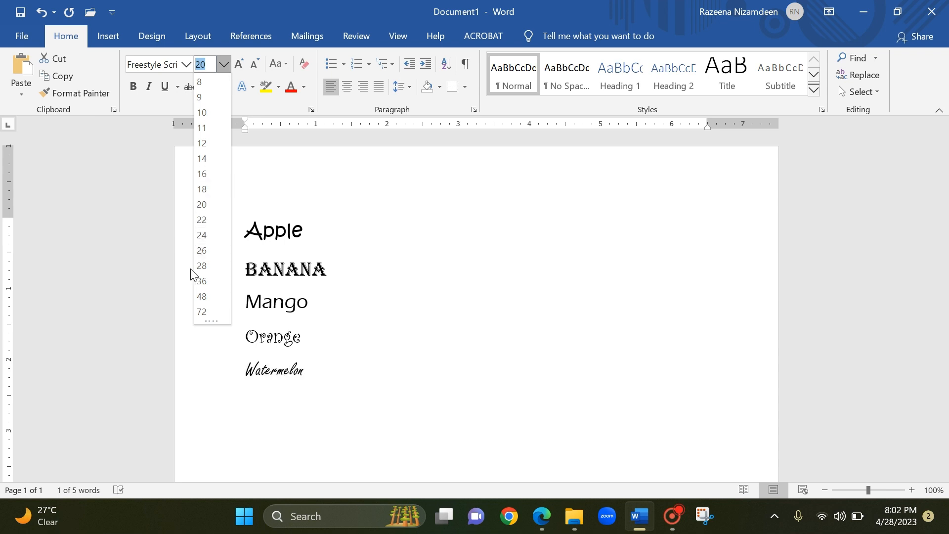
pyautogui.click(204, 295)
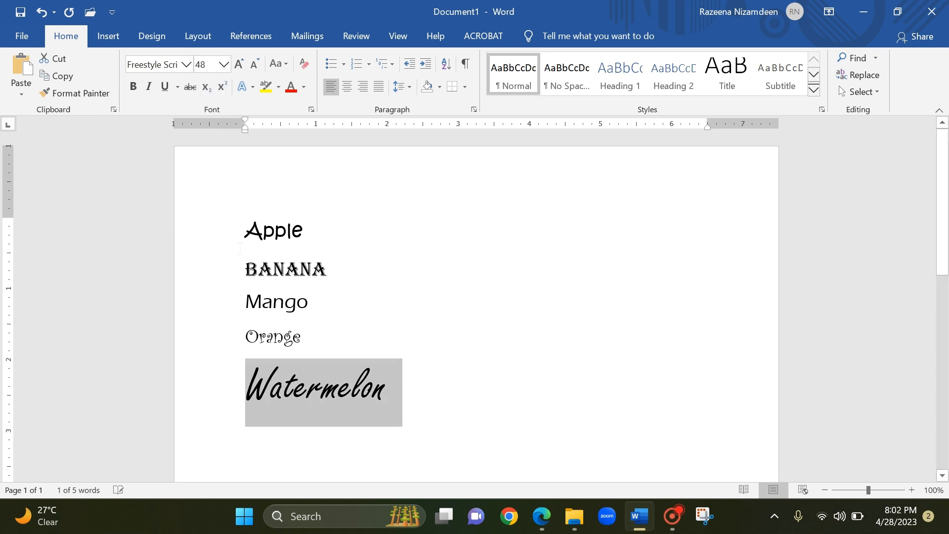
# Shrink and enlarge the selected word "Watermelon" in increments, ending at font size 48.
pyautogui.click(252, 66)
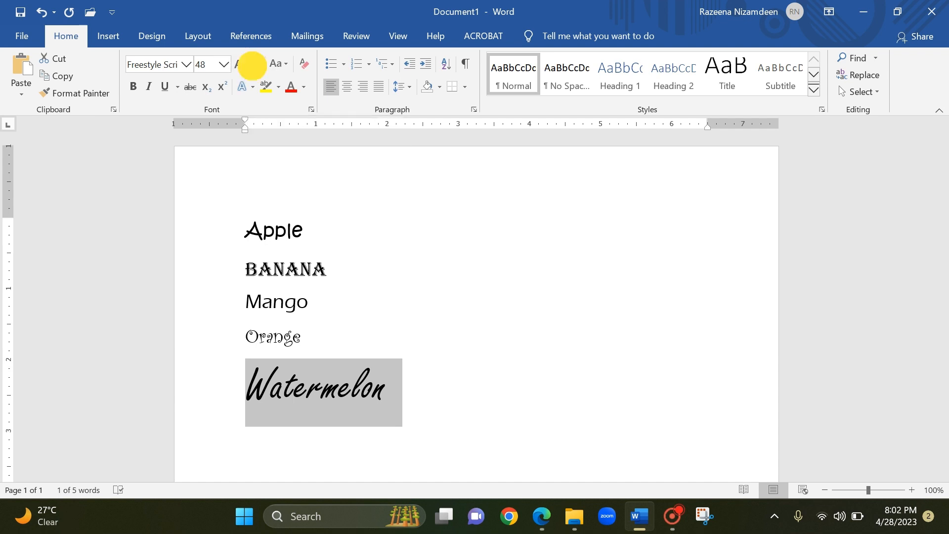
pyautogui.click(252, 66)
pyautogui.click(252, 66)
pyautogui.click(242, 67)
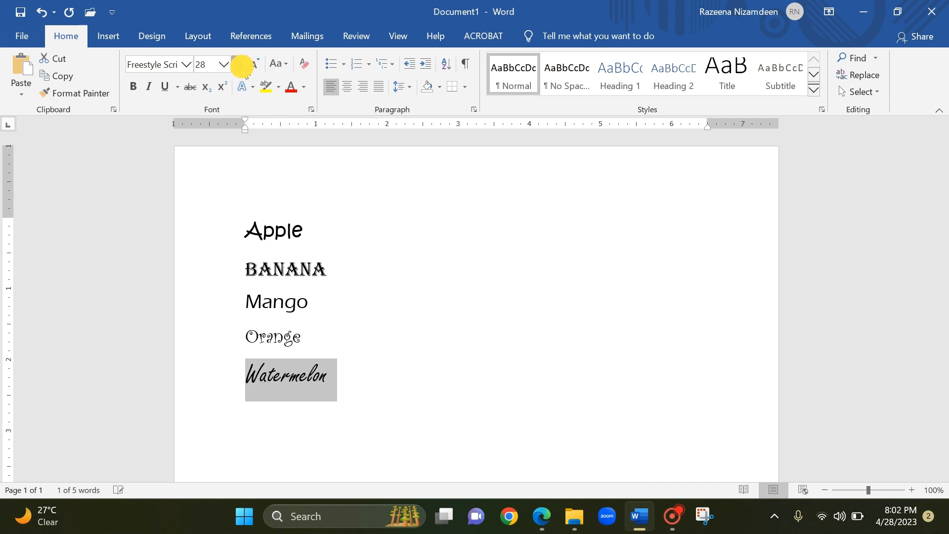
pyautogui.click(242, 66)
pyautogui.click(242, 66)
pyautogui.click(242, 66)
pyautogui.click(242, 67)
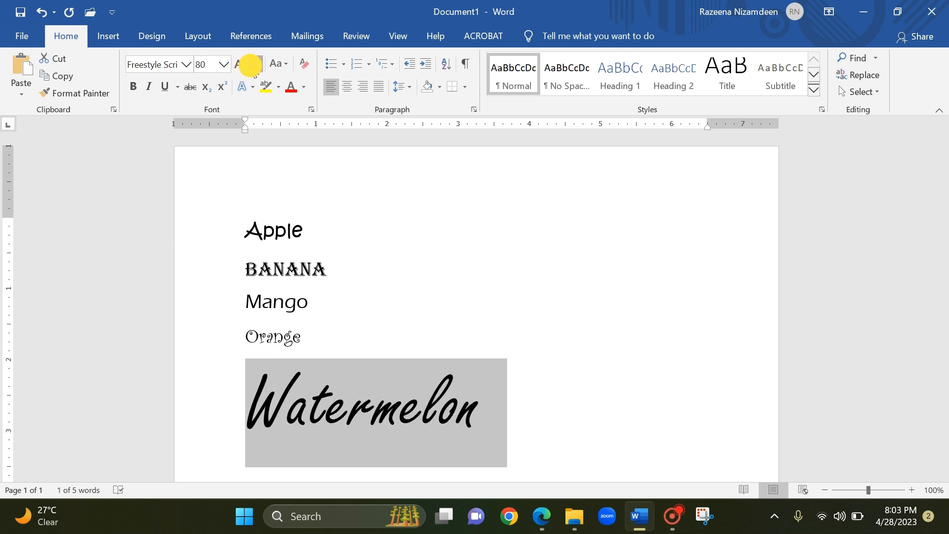
pyautogui.click(251, 65)
pyautogui.click(252, 65)
# Select the word "Mango" on the third line and set its font size to 28.
pyautogui.click(359, 309)
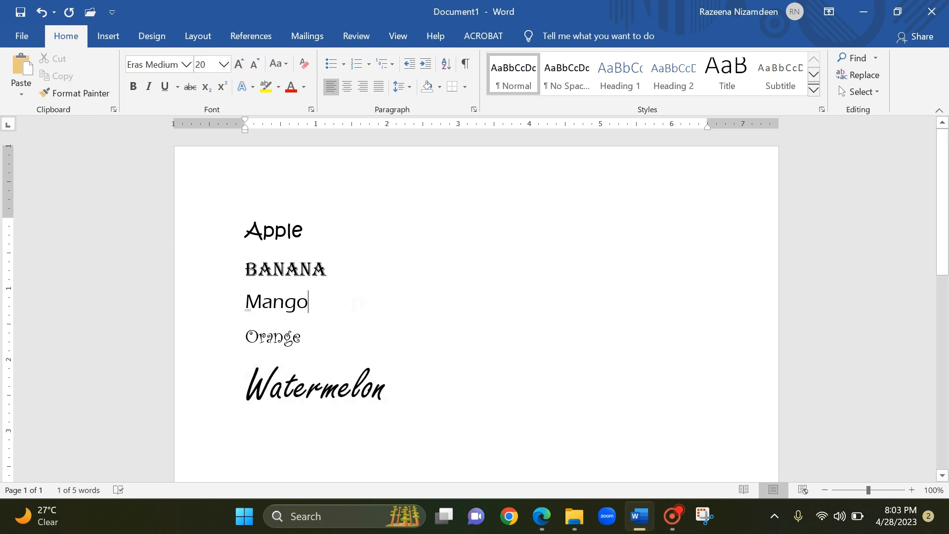
pyautogui.moveTo(314, 303); pyautogui.dragTo(246, 305)
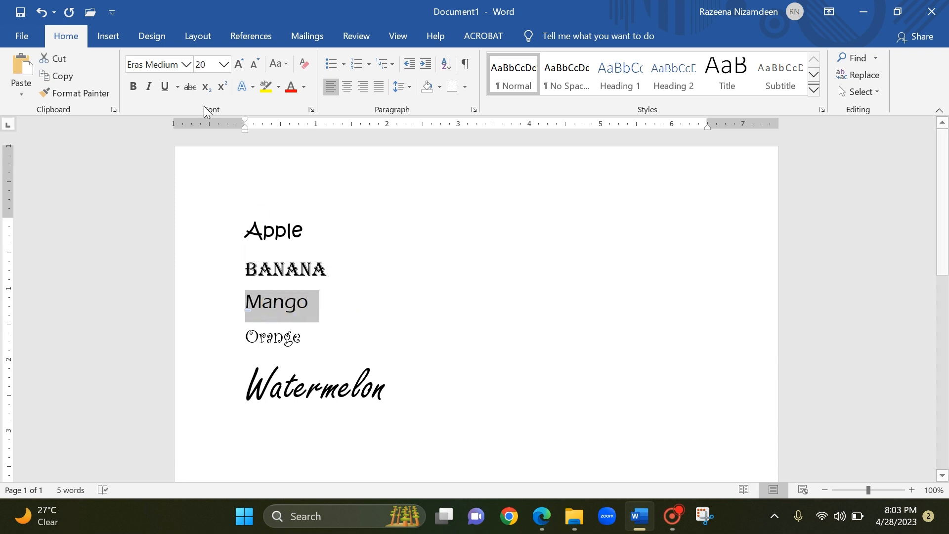
pyautogui.click(225, 65)
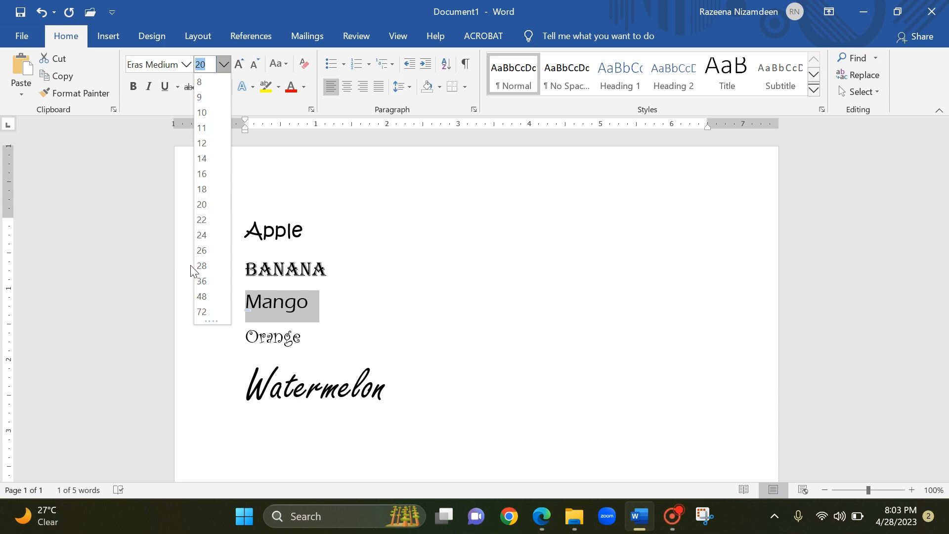
pyautogui.click(202, 266)
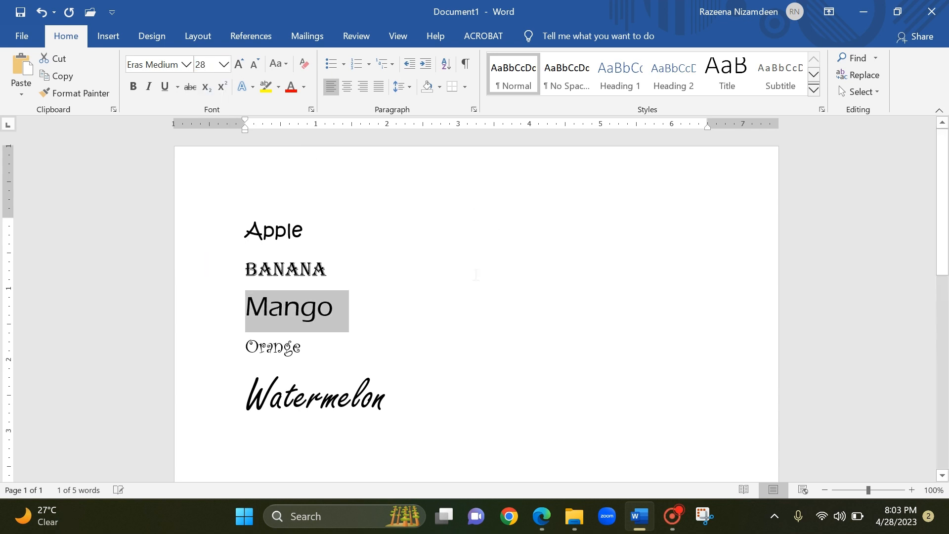
pyautogui.click(451, 291)
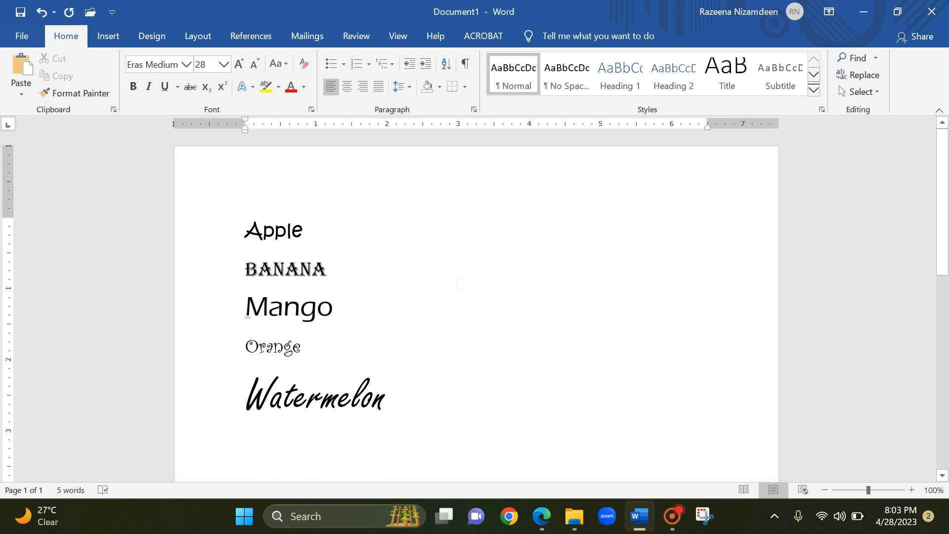
# Erase all five fruit words, from Watermelon back to Apple, so that the page is blank.
pyautogui.click(399, 399)
pyautogui.moveTo(399, 398); pyautogui.dragTo(340, 345)
pyautogui.click(424, 394)
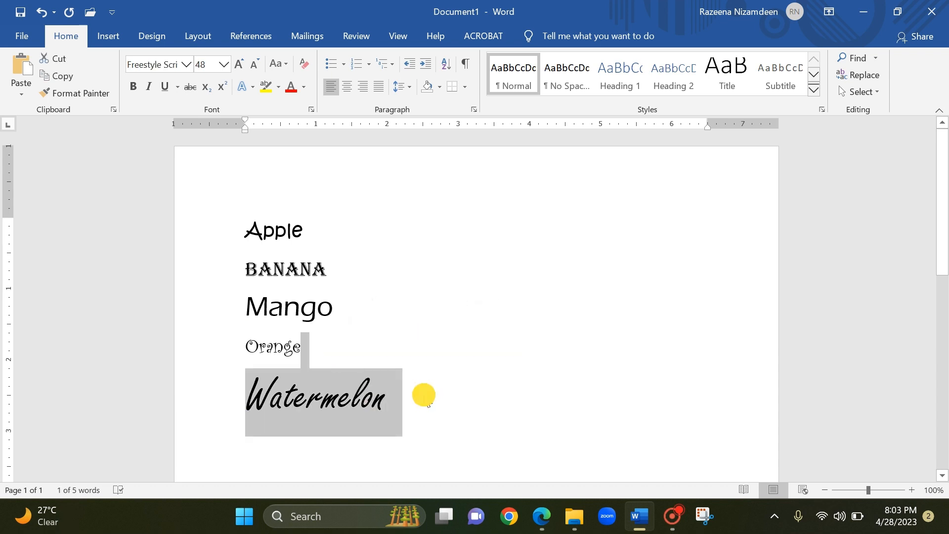
pyautogui.press('BackSpace')
pyautogui.press('BackSpace')
pyautogui.press('BackSpace')
pyautogui.press('BackSpace')
pyautogui.press('BackSpace')
pyautogui.press('BackSpace')
pyautogui.press('BackSpace')
pyautogui.press('BackSpace')
pyautogui.press('BackSpace')
pyautogui.press('BackSpace')
pyautogui.press('BackSpace')
pyautogui.press('BackSpace')
pyautogui.press('BackSpace')
pyautogui.press('BackSpace')
pyautogui.press('BackSpace')
pyautogui.press('BackSpace')
pyautogui.press('BackSpace')
pyautogui.press('BackSpace')
pyautogui.press('BackSpace')
pyautogui.press('BackSpace')
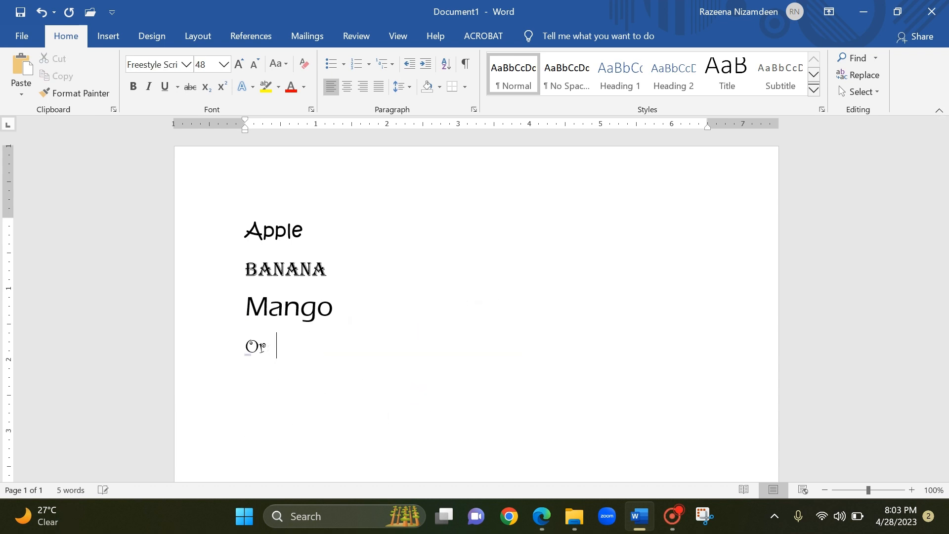
pyautogui.press('BackSpace')
pyautogui.press('BackSpace')
pyautogui.press('BackSpace')
pyautogui.press('BackSpace')
pyautogui.press('BackSpace')
pyautogui.press('BackSpace')
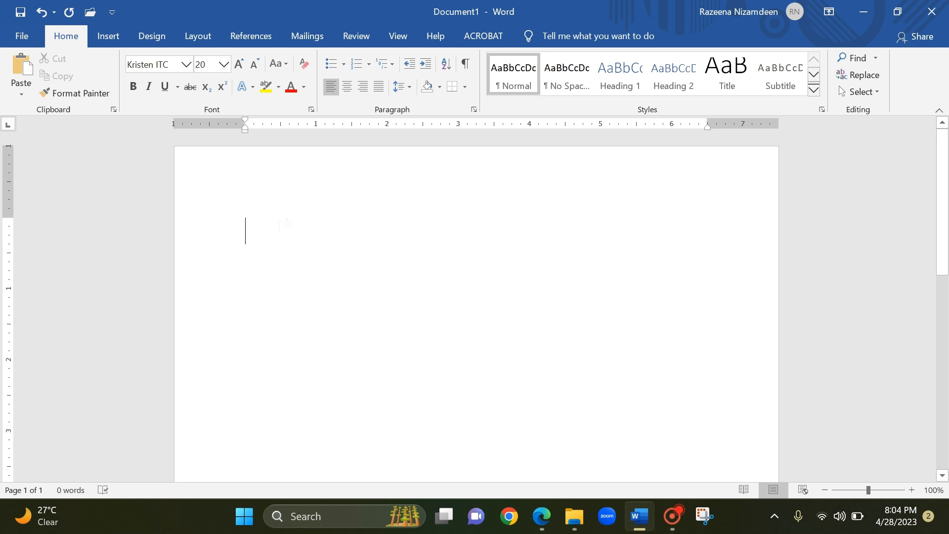
# Enter the word "fruits" on the blank page and change its font to Times New Roman.
pyautogui.write('fru')
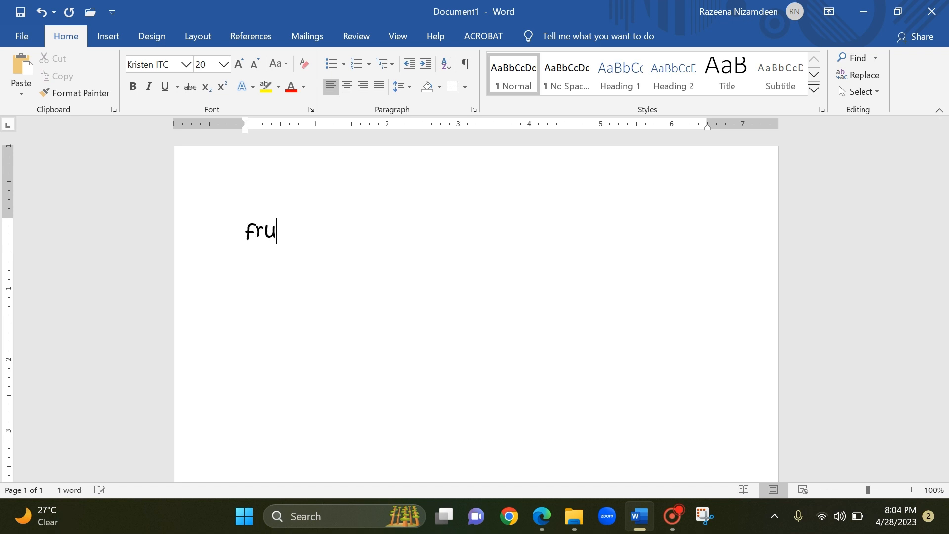
pyautogui.write('its')
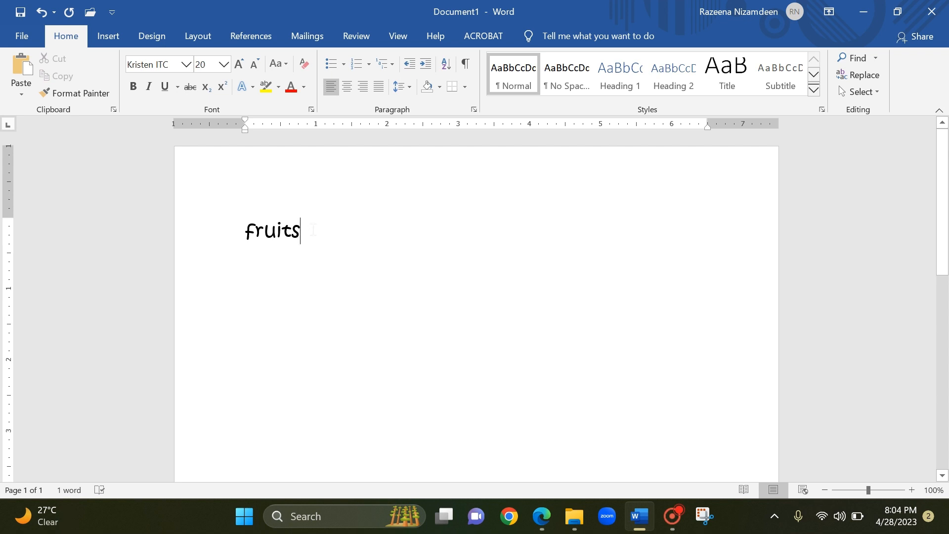
pyautogui.moveTo(313, 230); pyautogui.dragTo(232, 234)
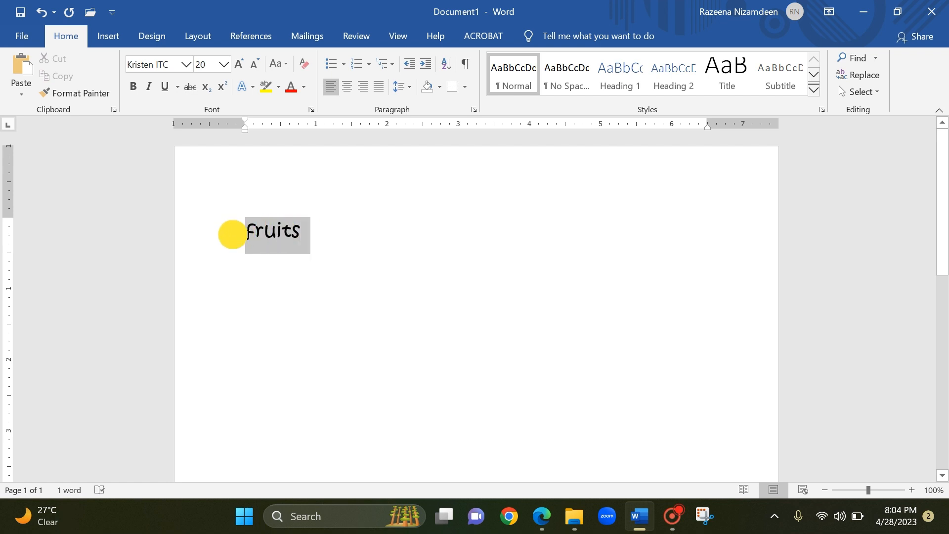
pyautogui.click(186, 64)
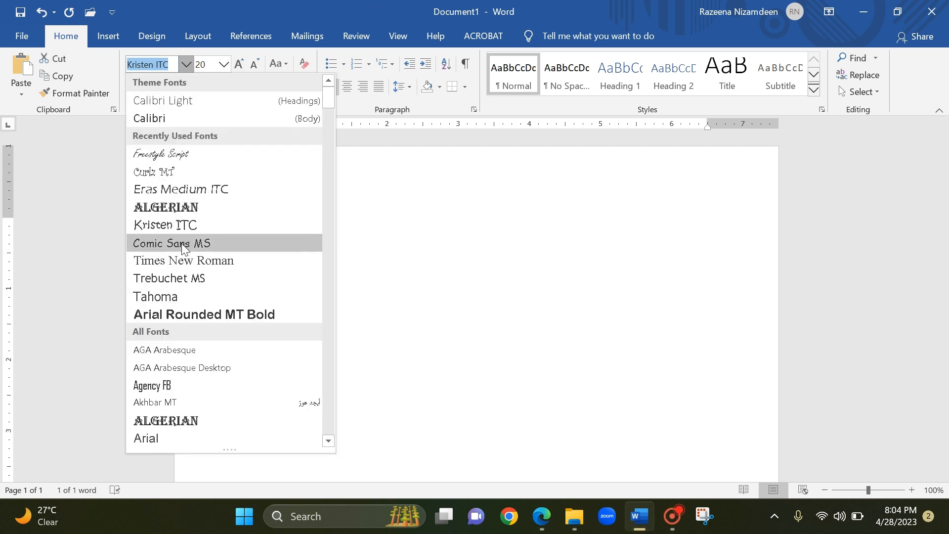
pyautogui.click(189, 262)
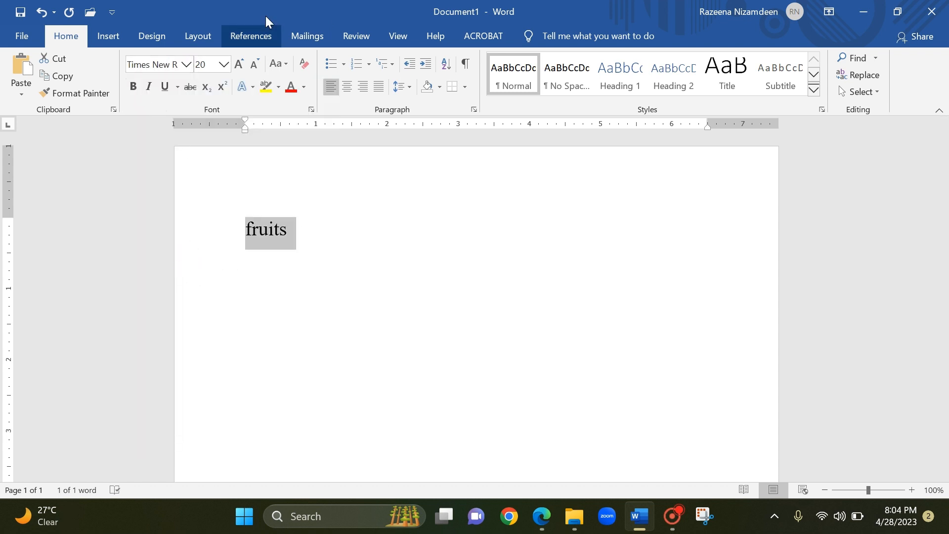
# Enlarge the selected word "fruits" to font size 48, and further to 72.
pyautogui.click(224, 65)
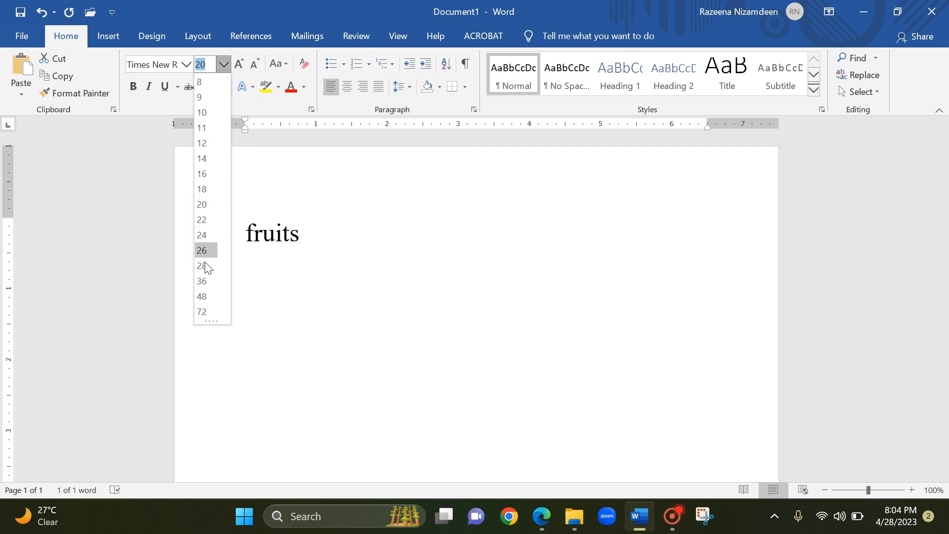
pyautogui.click(206, 296)
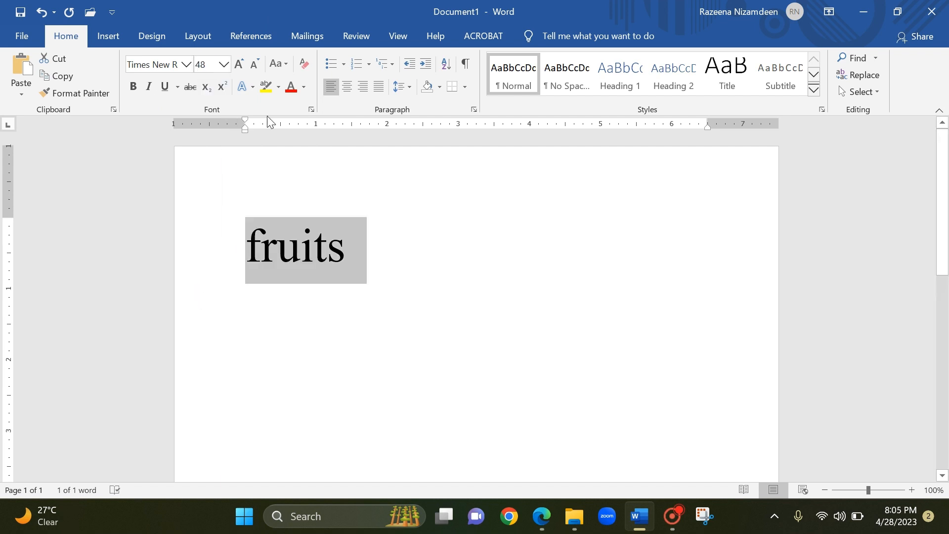
pyautogui.click(224, 64)
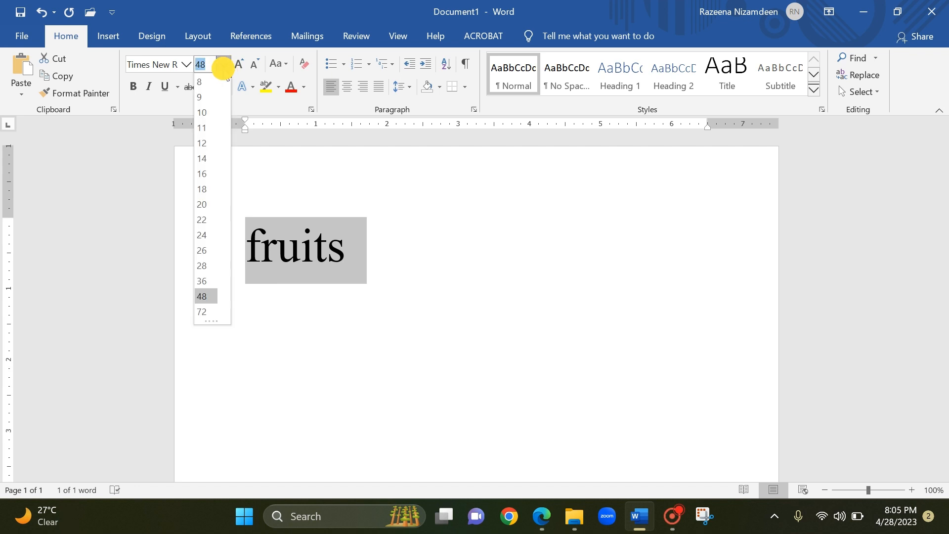
pyautogui.click(204, 308)
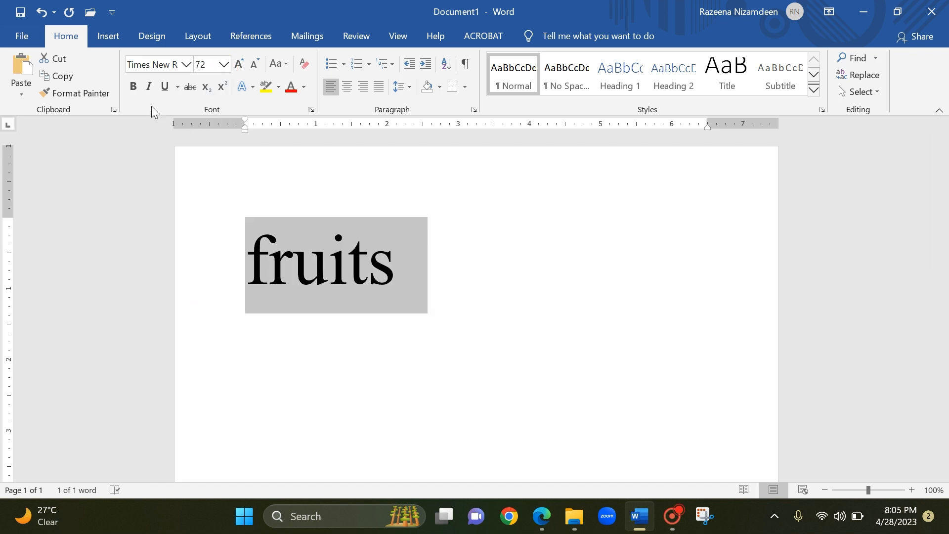
# Underline the word "fruits" and start a new line below it.
pyautogui.click(165, 87)
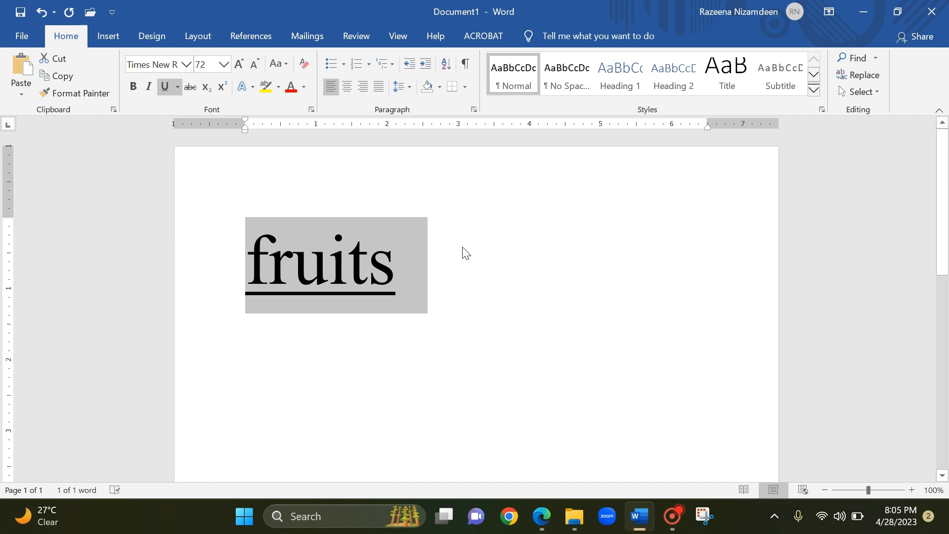
pyautogui.click(449, 280)
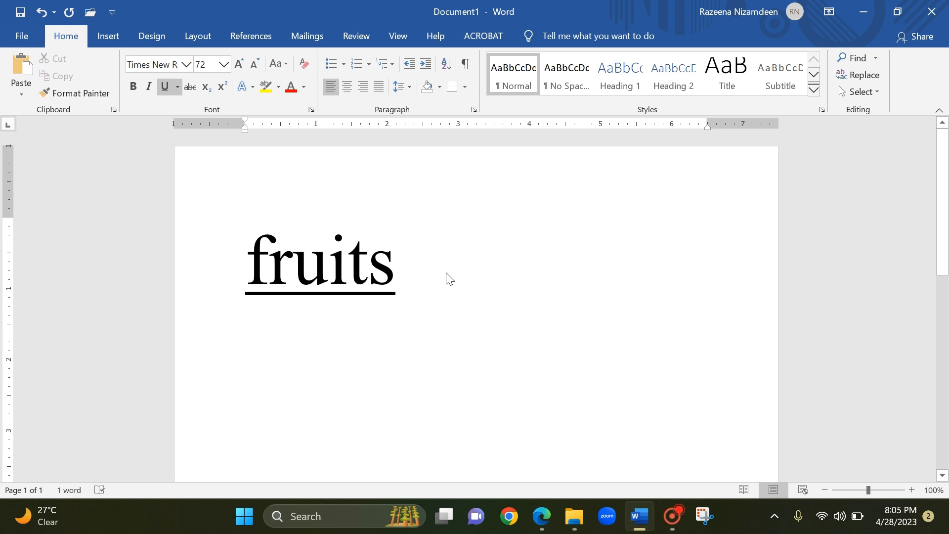
pyautogui.press('Return')
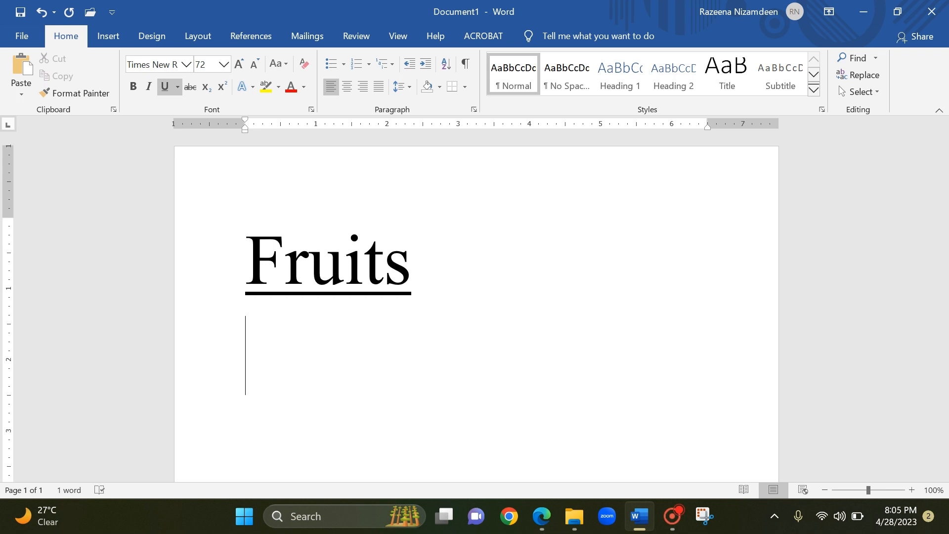
pyautogui.write('app')
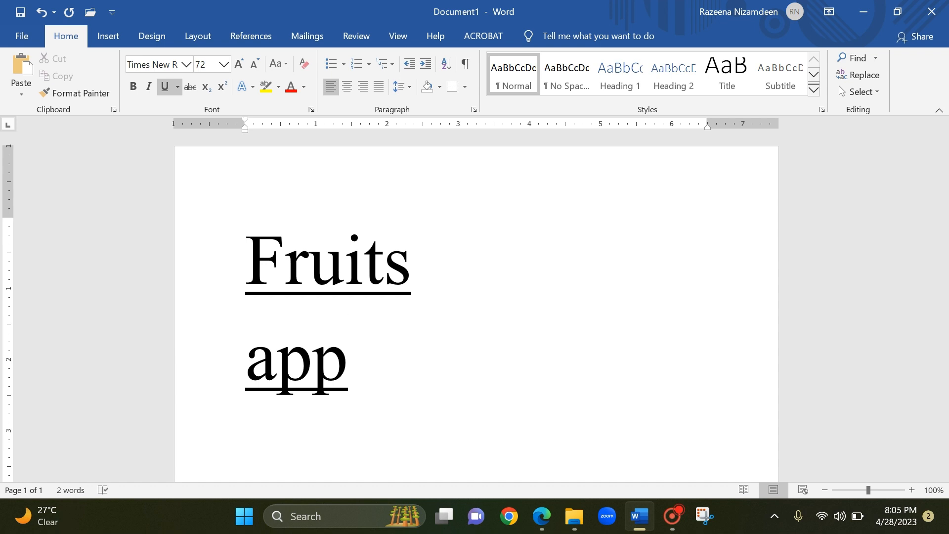
pyautogui.press('BackSpace')
pyautogui.press('BackSpace')
pyautogui.press('BackSpace')
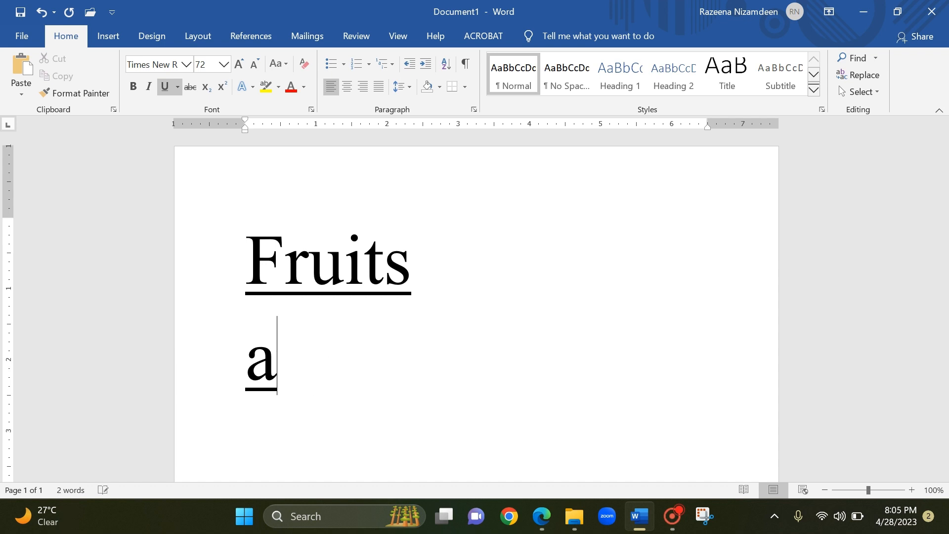
# Turn off underlining for the new line below the heading and set its font to Comic Sans MS, size 20.
pyautogui.click(164, 87)
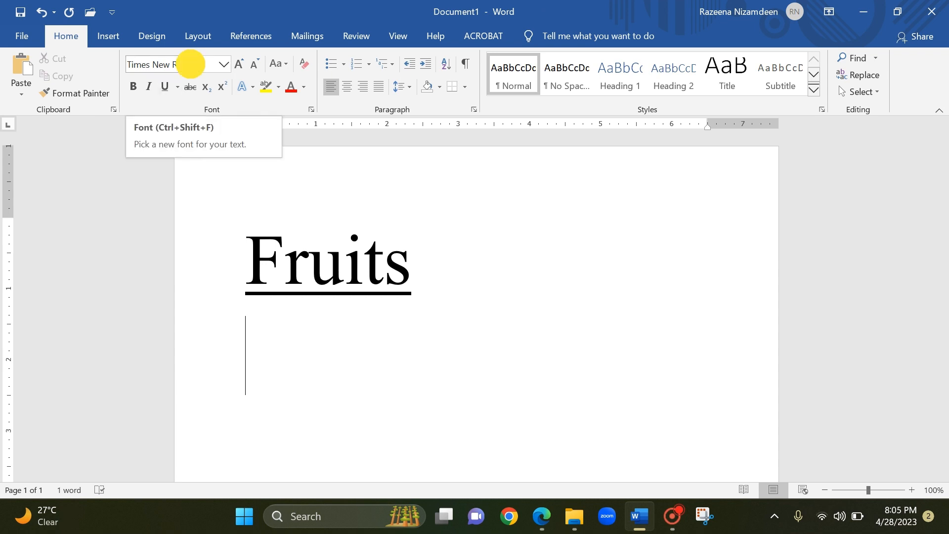
pyautogui.click(187, 64)
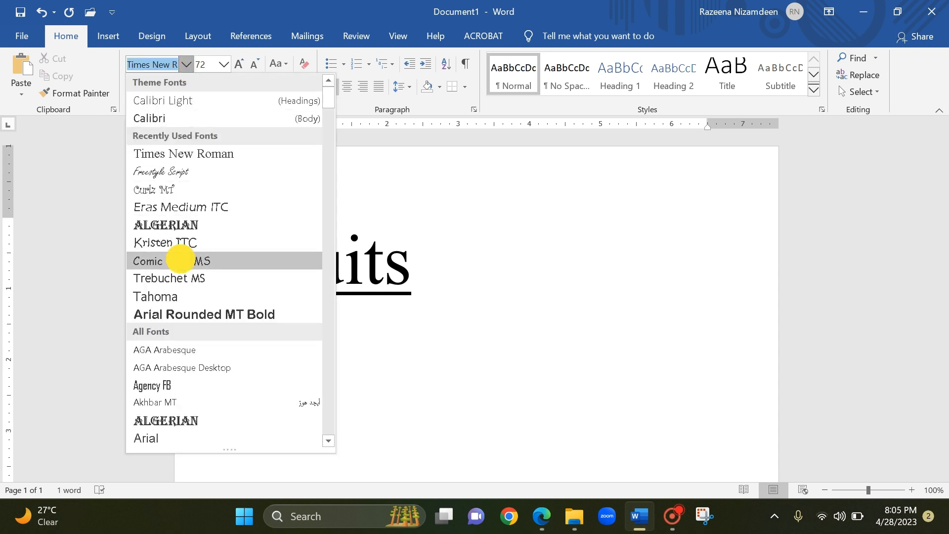
pyautogui.click(180, 261)
pyautogui.click(223, 64)
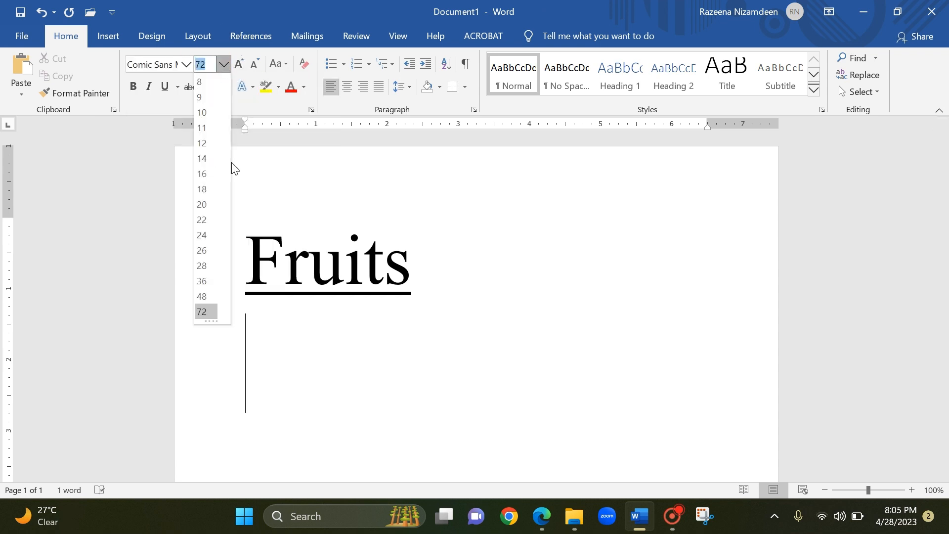
pyautogui.click(210, 204)
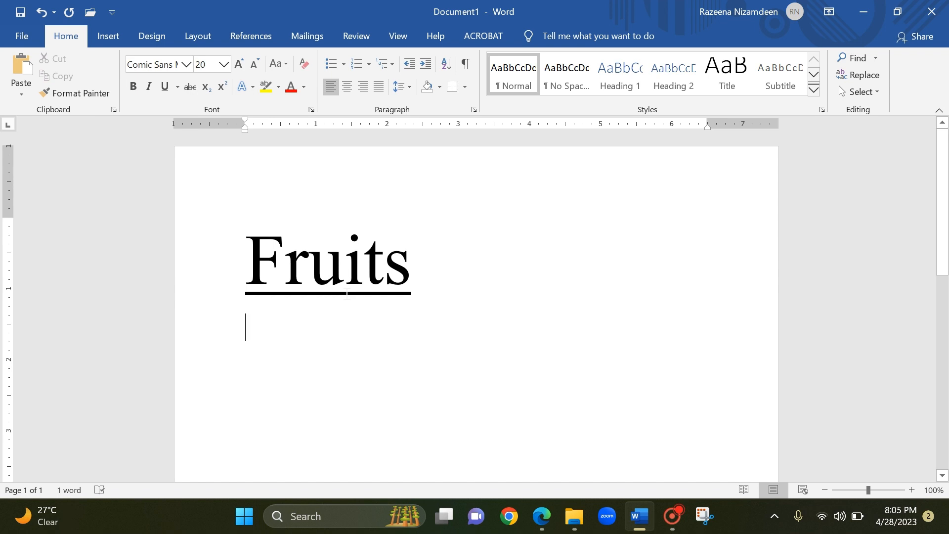
# Start a bulleted list with the four-diamond bullet below the heading and enter "Apple" as its first item.
pyautogui.click(343, 64)
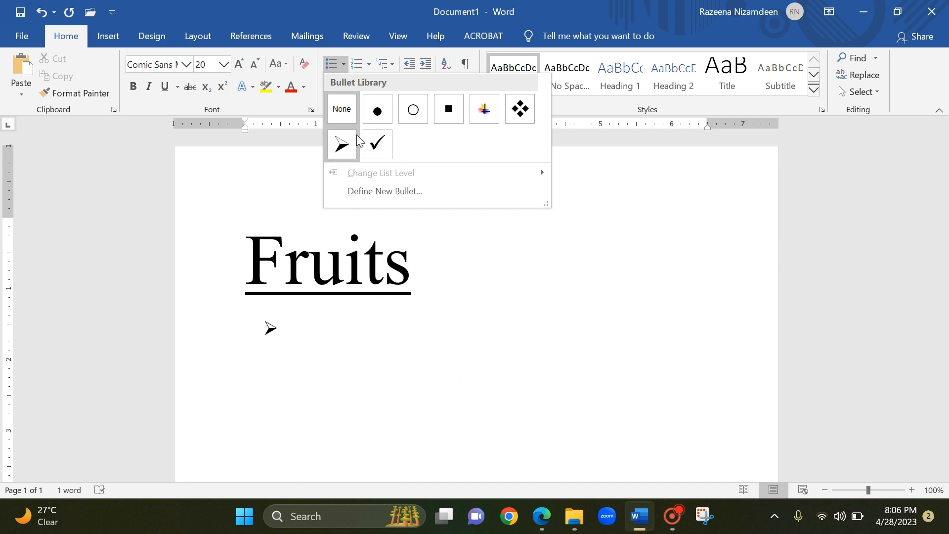
pyautogui.click(520, 111)
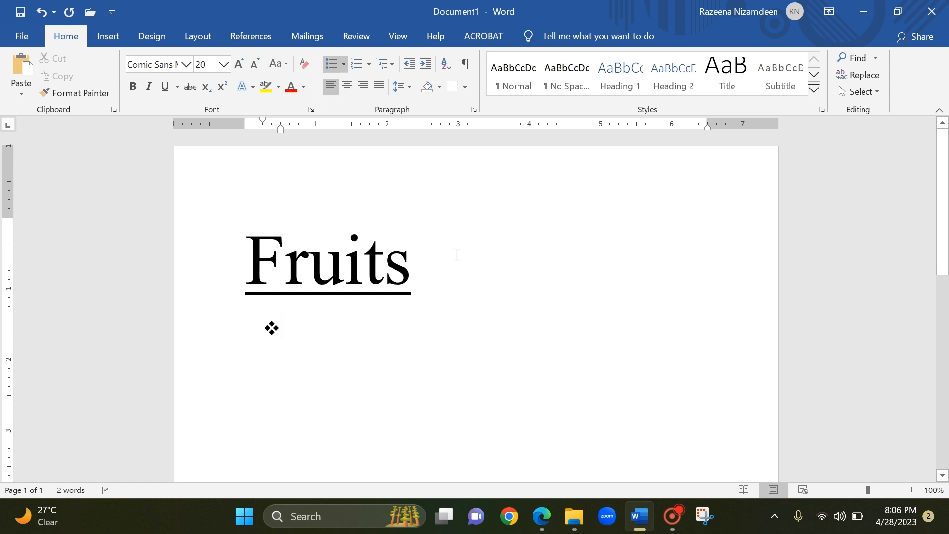
pyautogui.write('ap')
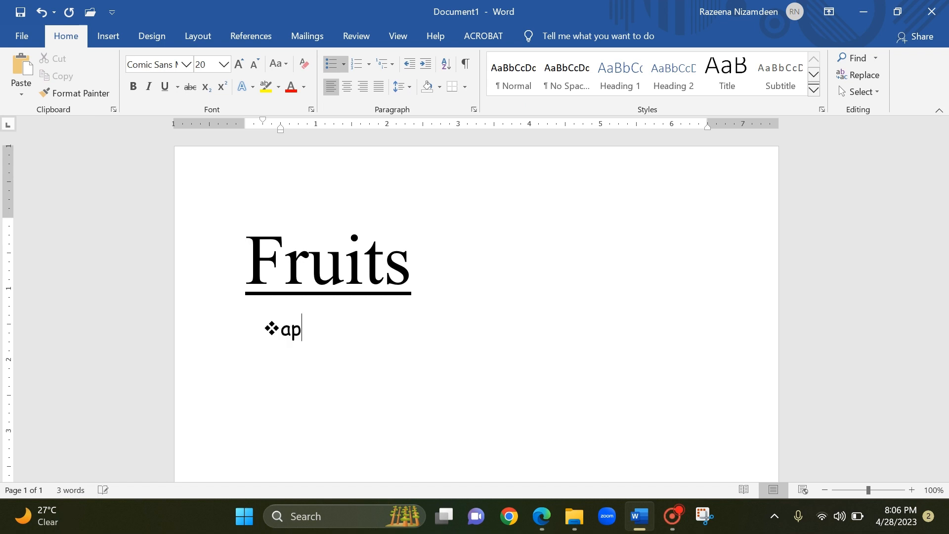
pyautogui.write('ple')
pyautogui.press('Return')
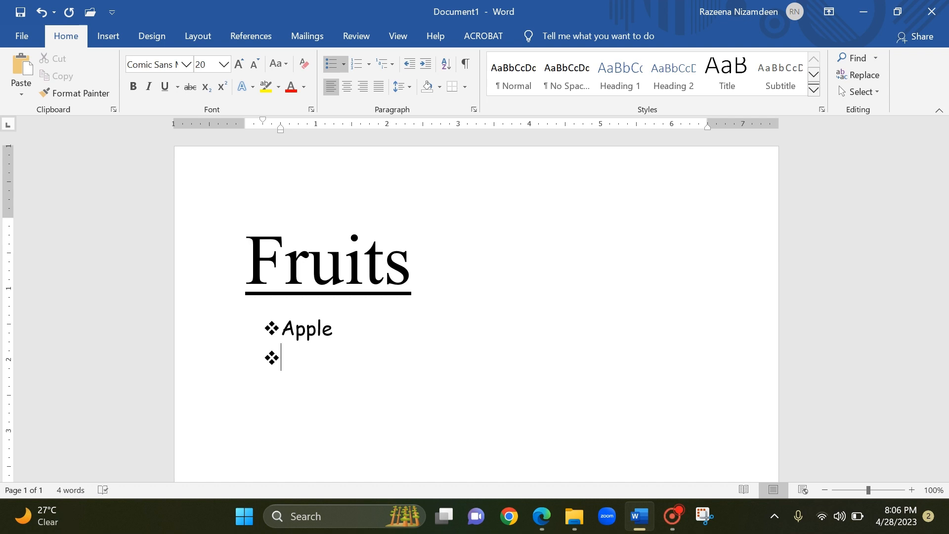
# Add "Mango" as the second bullet item in Algerian at font size 36, and start a new bullet.
pyautogui.click(186, 64)
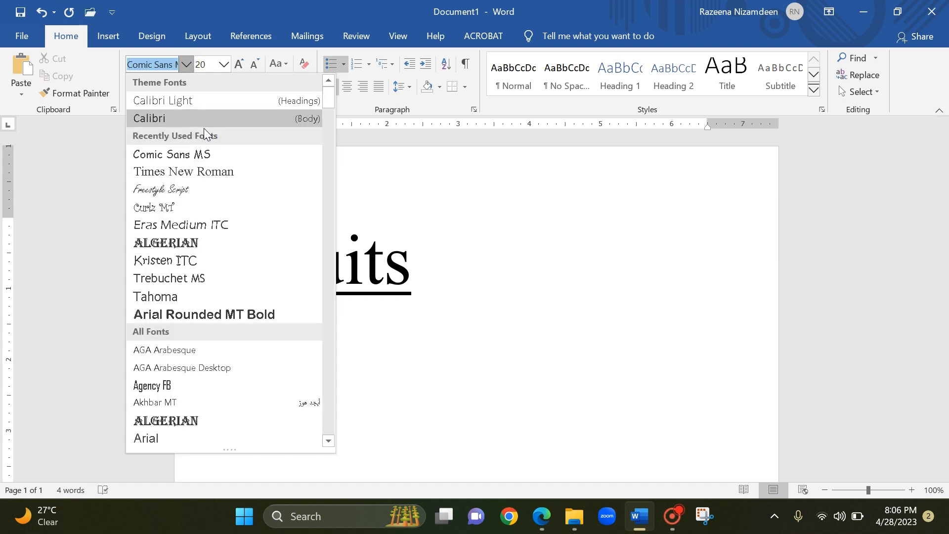
pyautogui.click(212, 242)
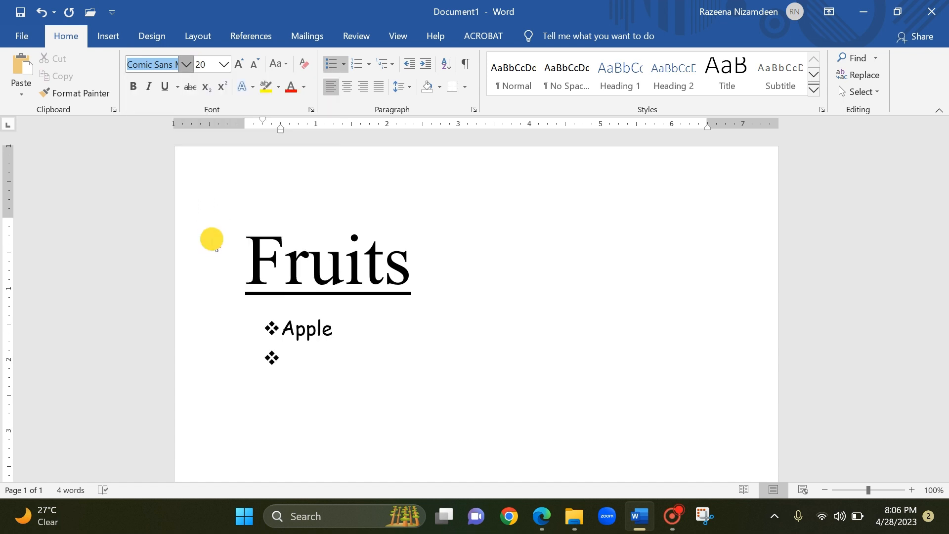
pyautogui.click(224, 64)
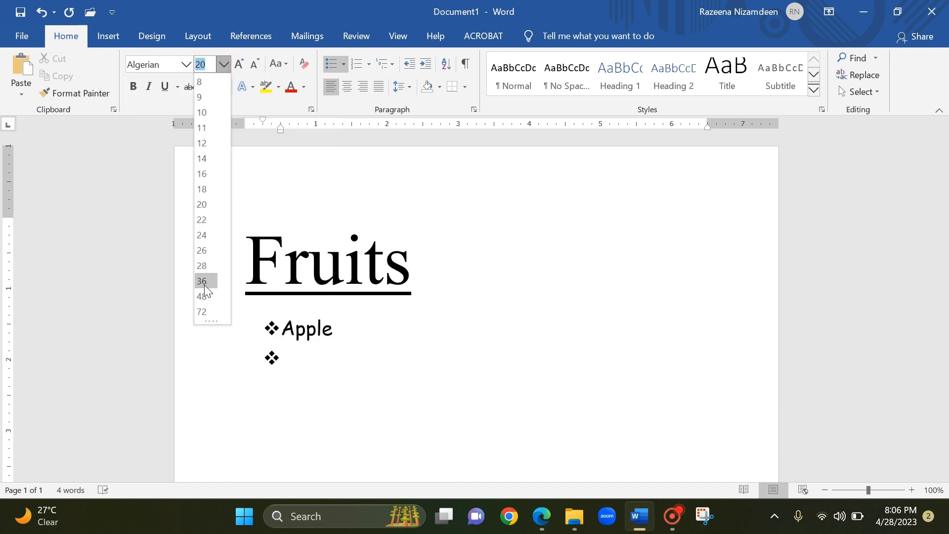
pyautogui.click(203, 282)
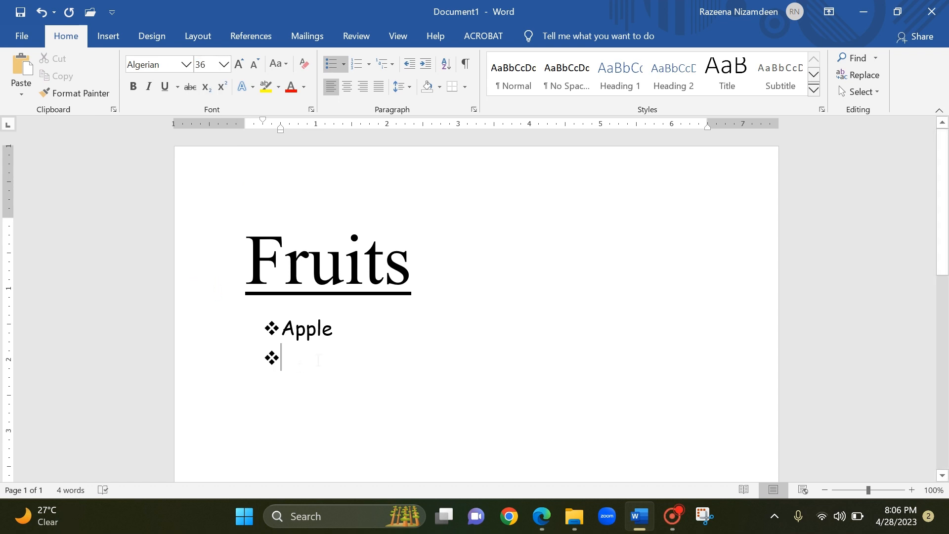
pyautogui.write('Mango')
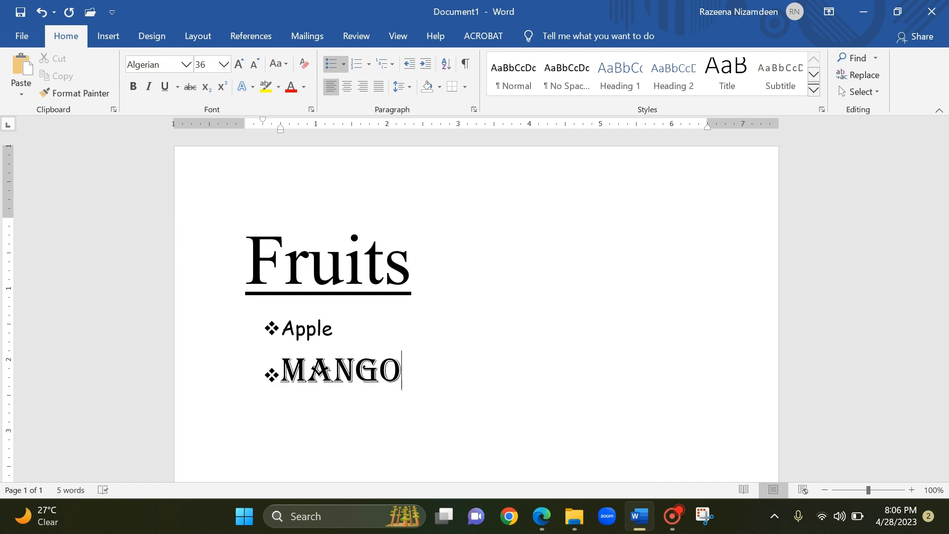
pyautogui.press('Return')
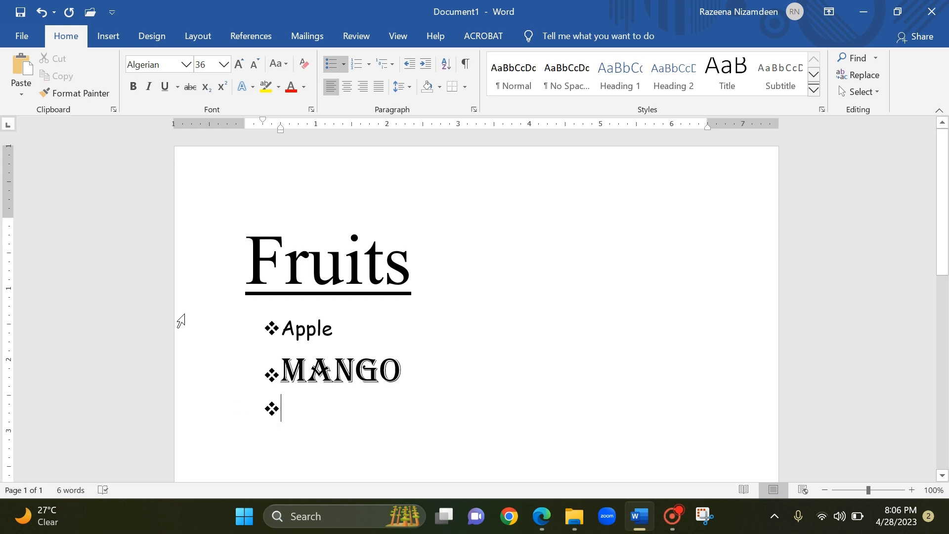
# Add "Watermelon" as the third bullet item in Curlz MT at font size 24, and start a new bullet.
pyautogui.click(186, 65)
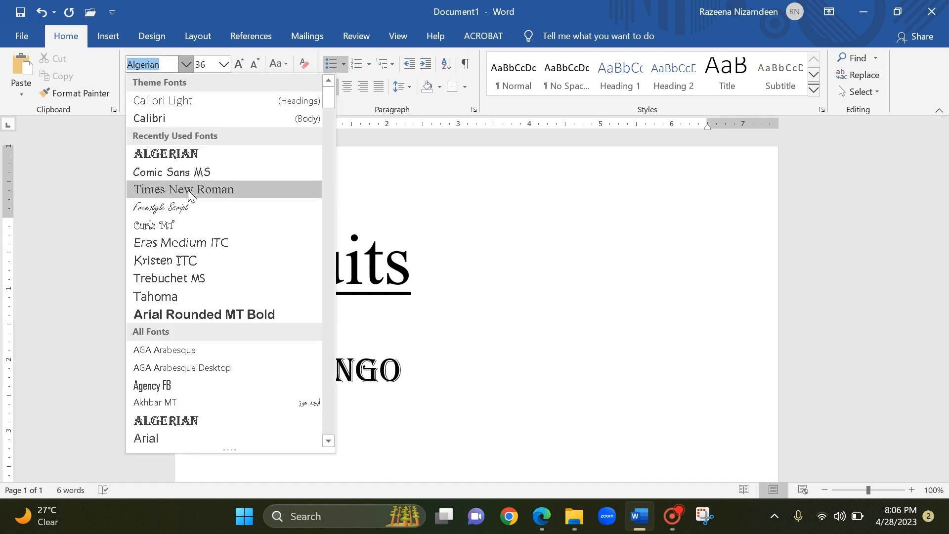
pyautogui.click(180, 225)
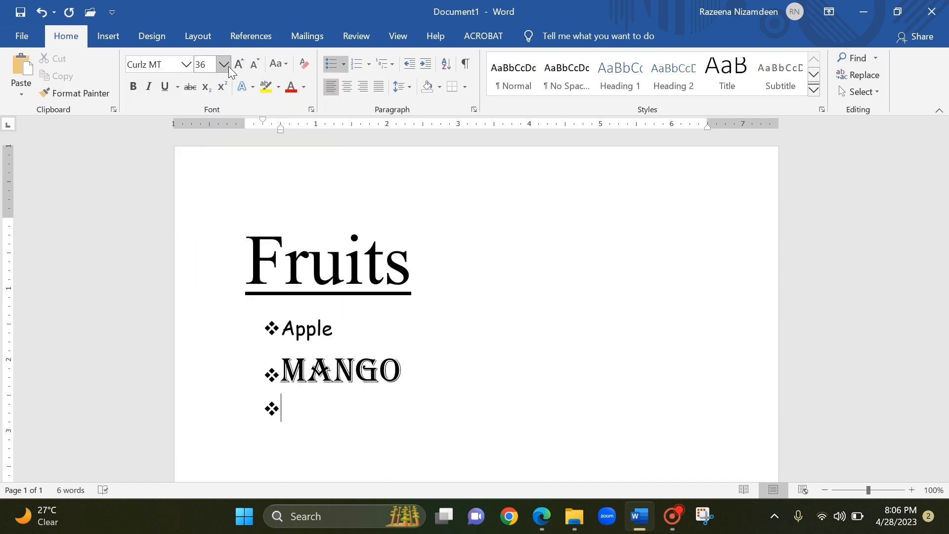
pyautogui.click(255, 65)
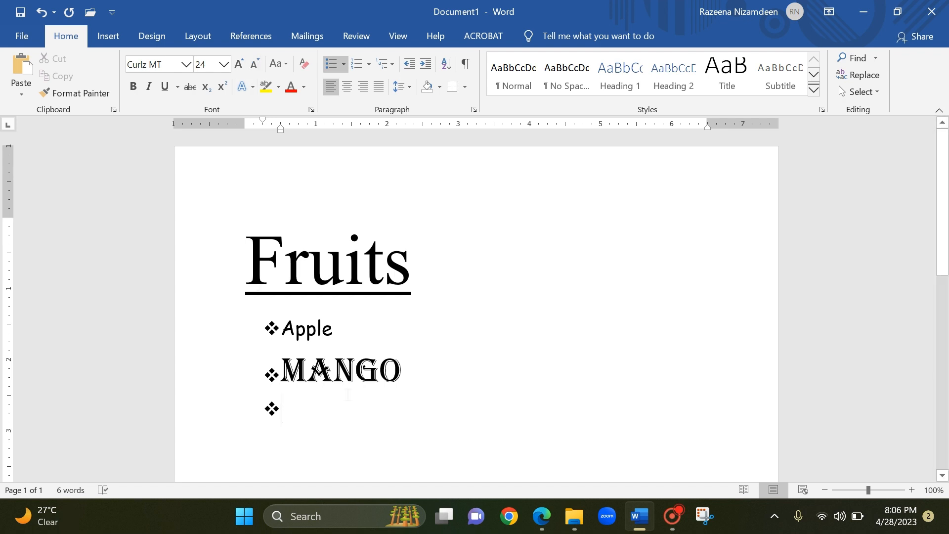
pyautogui.write('Waterme')
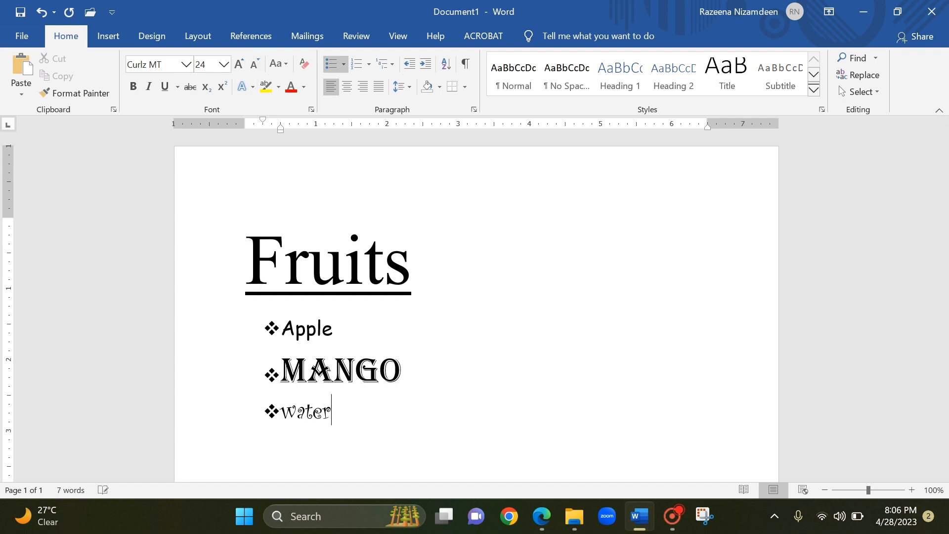
pyautogui.write('lon')
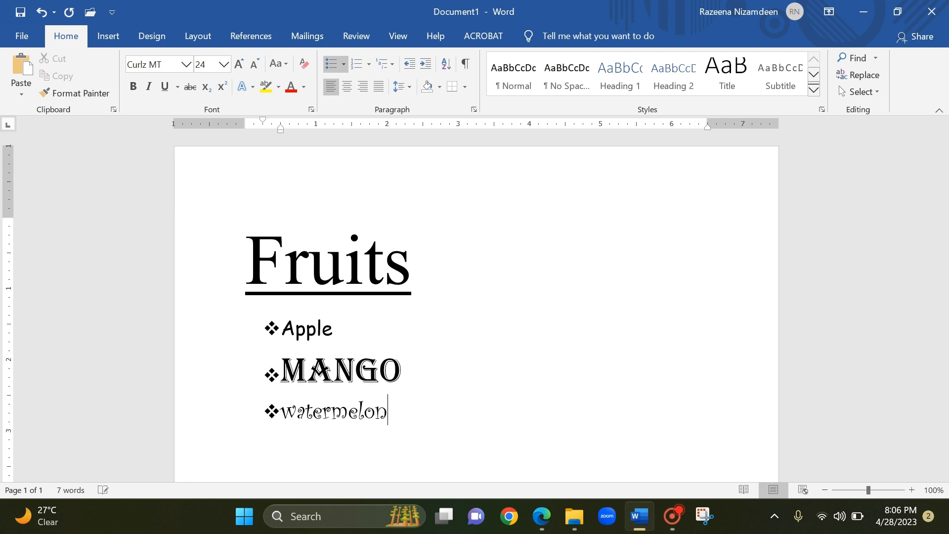
pyautogui.press('Return')
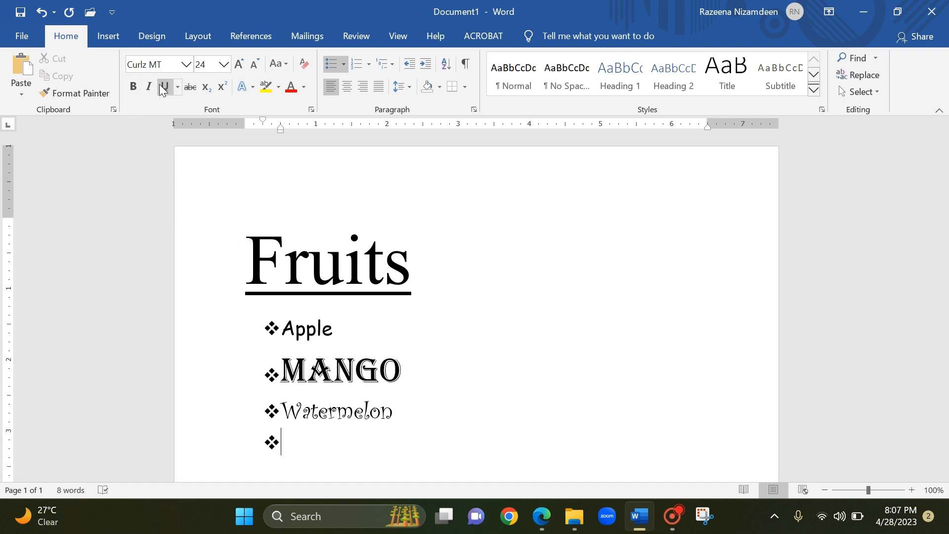
# Add "Pineapple" as the fourth bullet item in the Tahoma font, and start a new bullet.
pyautogui.click(186, 65)
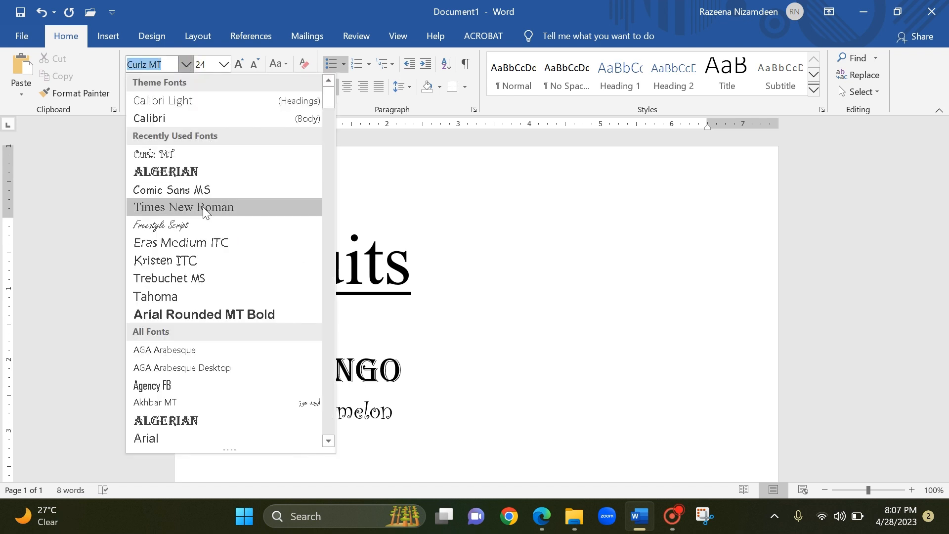
pyautogui.click(182, 295)
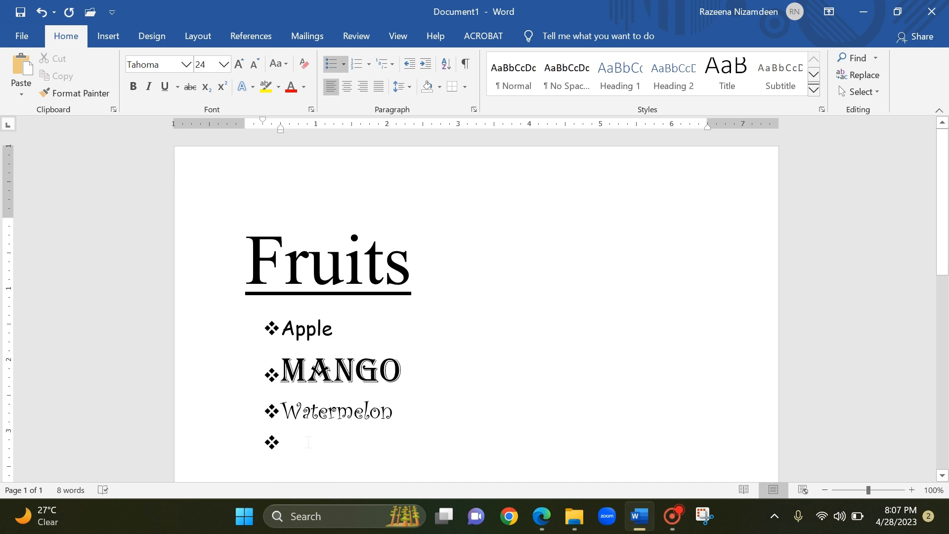
pyautogui.write('pin')
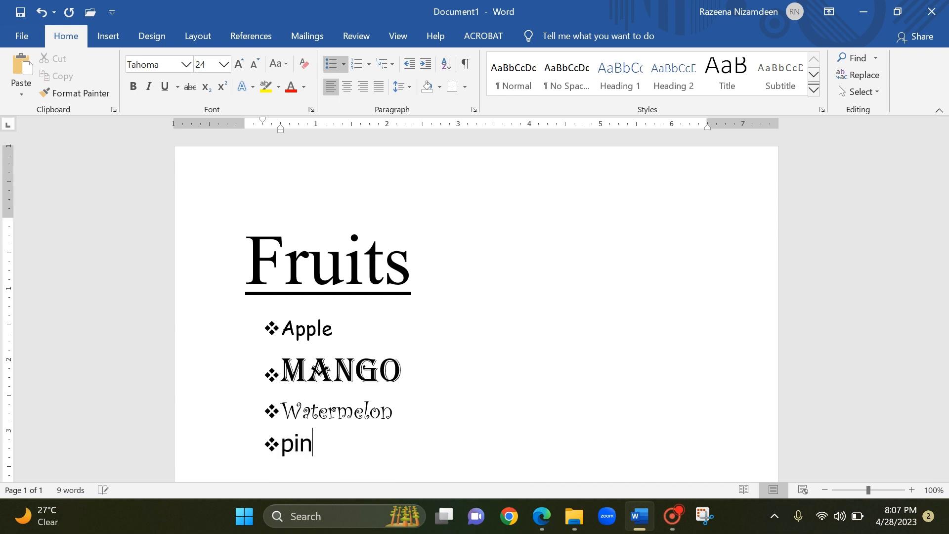
pyautogui.write('eapple')
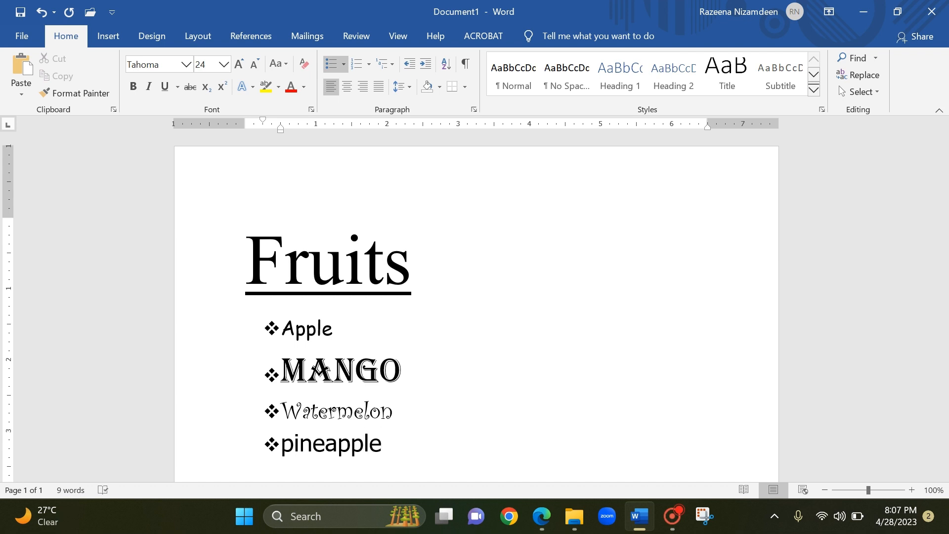
pyautogui.press('Return')
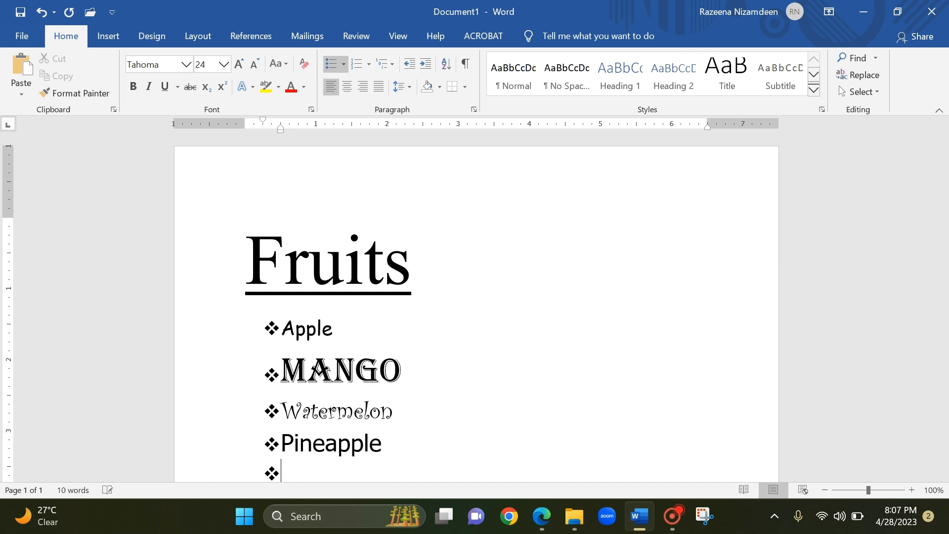
pyautogui.scroll(-1, 422, 388)
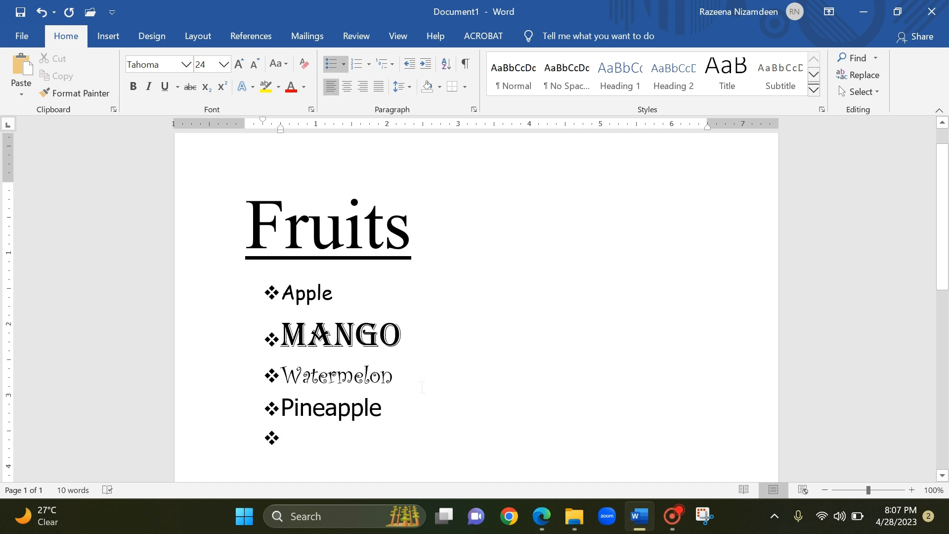
# Make the "Pineapple" list item bold and start a new bullet after it.
pyautogui.scroll(-1, 417, 378)
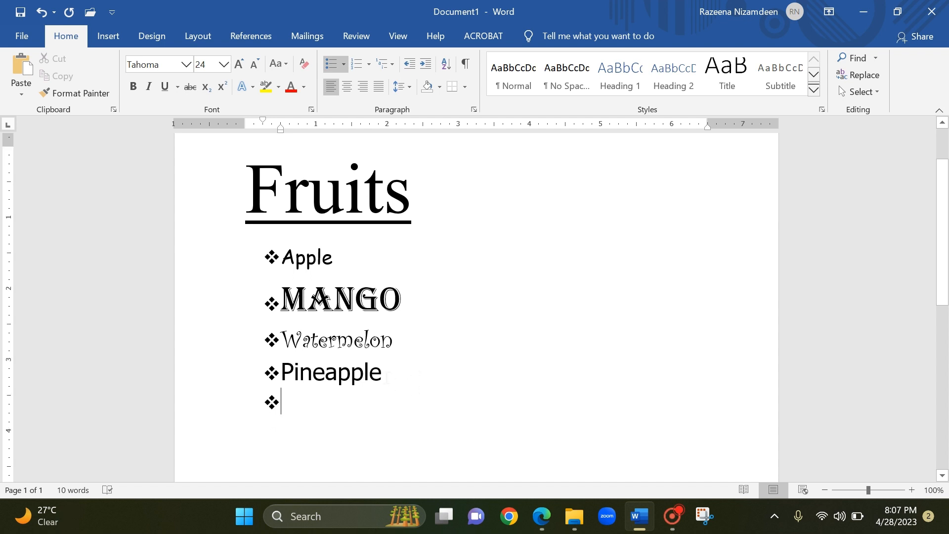
pyautogui.click(387, 376)
pyautogui.moveTo(386, 373); pyautogui.dragTo(285, 382)
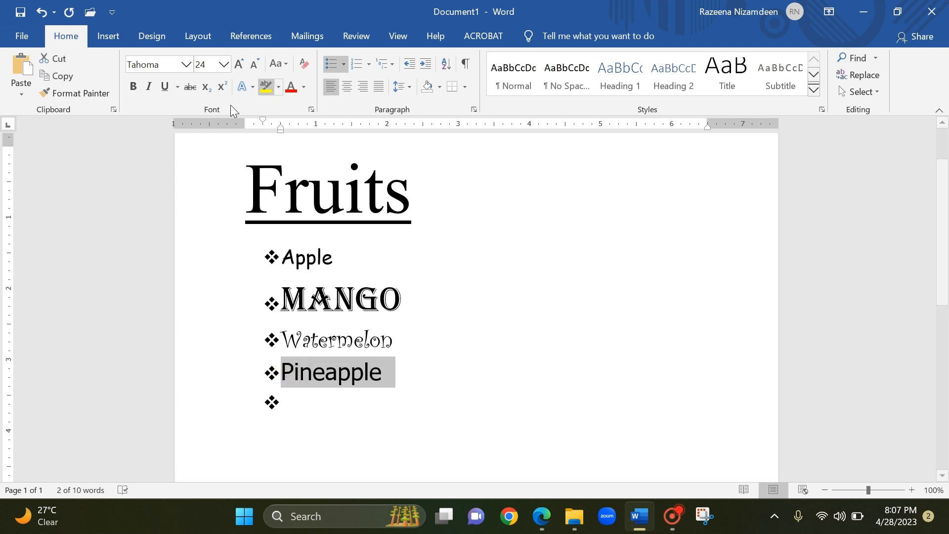
pyautogui.click(135, 88)
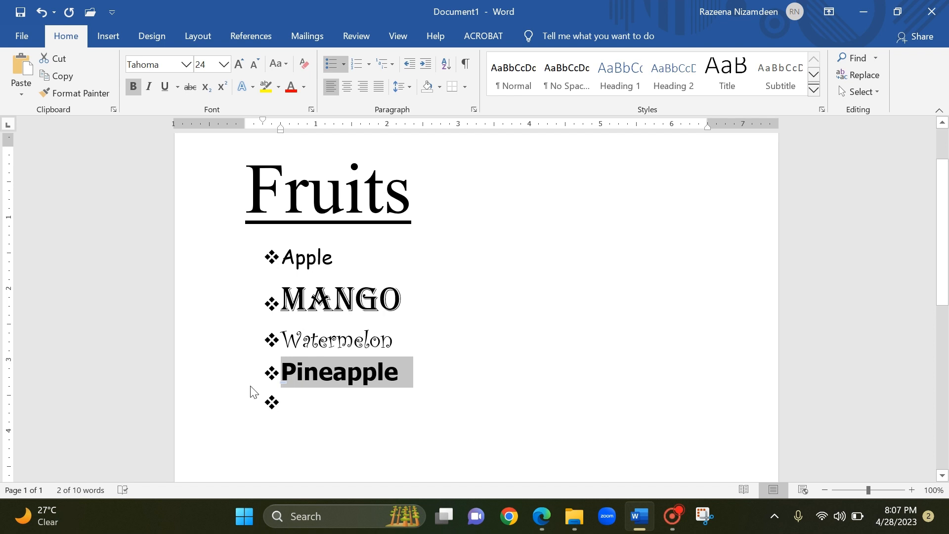
pyautogui.click(412, 375)
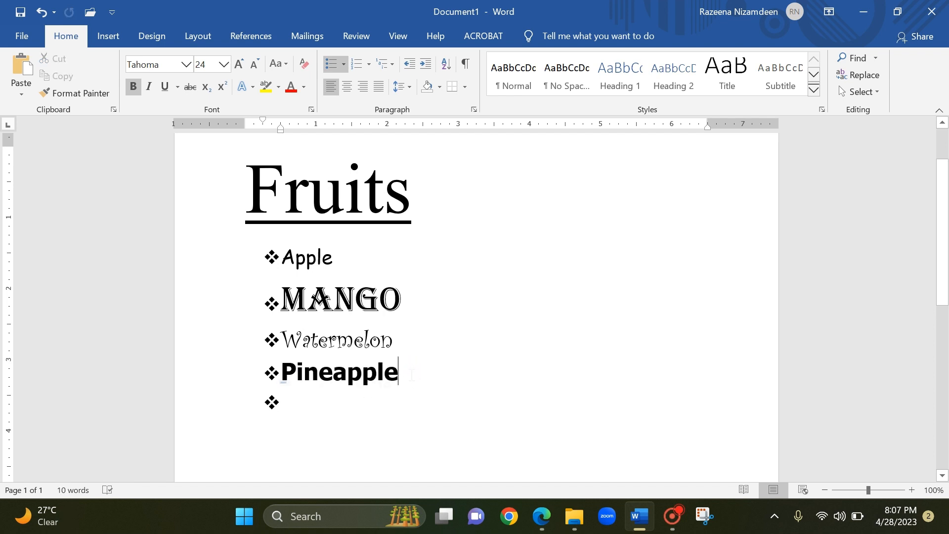
pyautogui.press('Return')
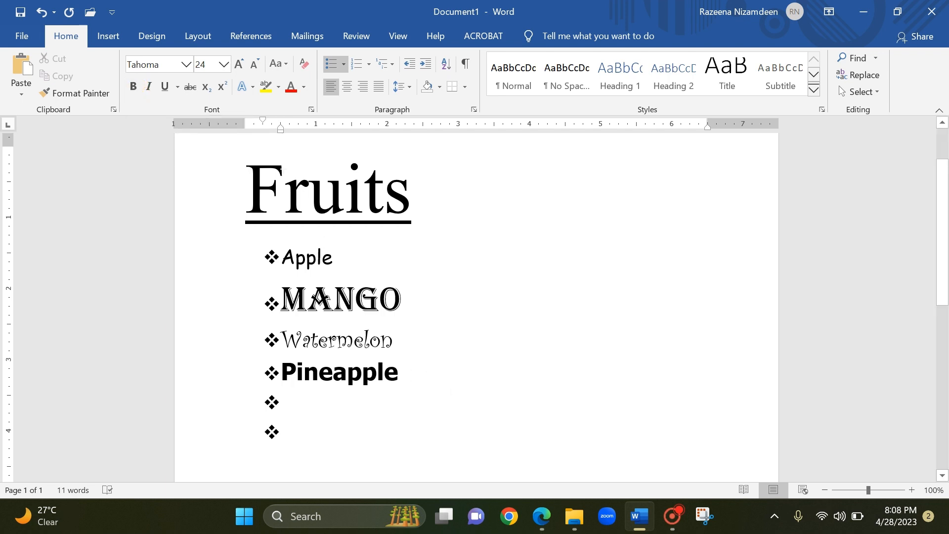
# Enter "cherry" as the fifth bullet item, using the Comic Sans MS font.
pyautogui.click(186, 65)
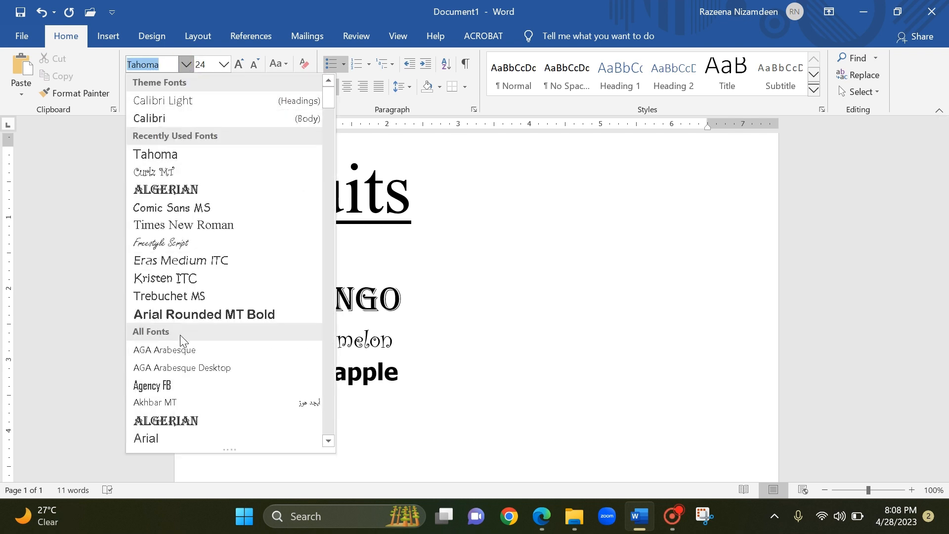
pyautogui.click(270, 212)
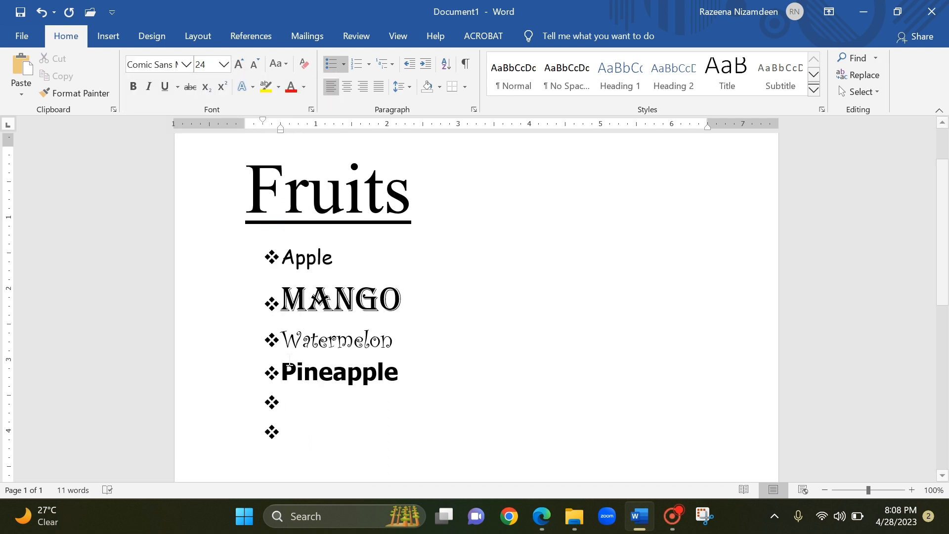
pyautogui.write('cherry')
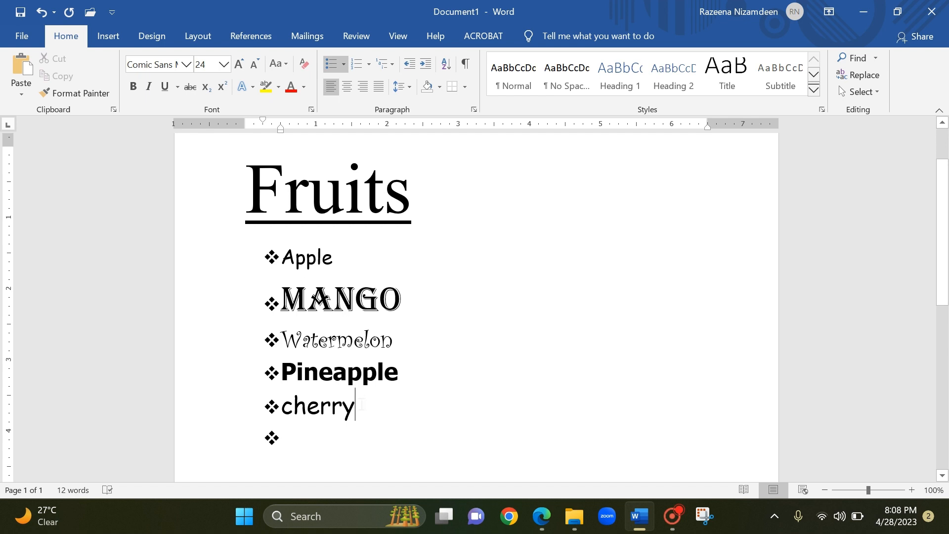
# Toggle italics on and off on the "cherry" item to compare the effect, leaving the word italic.
pyautogui.moveTo(362, 404); pyautogui.dragTo(283, 410)
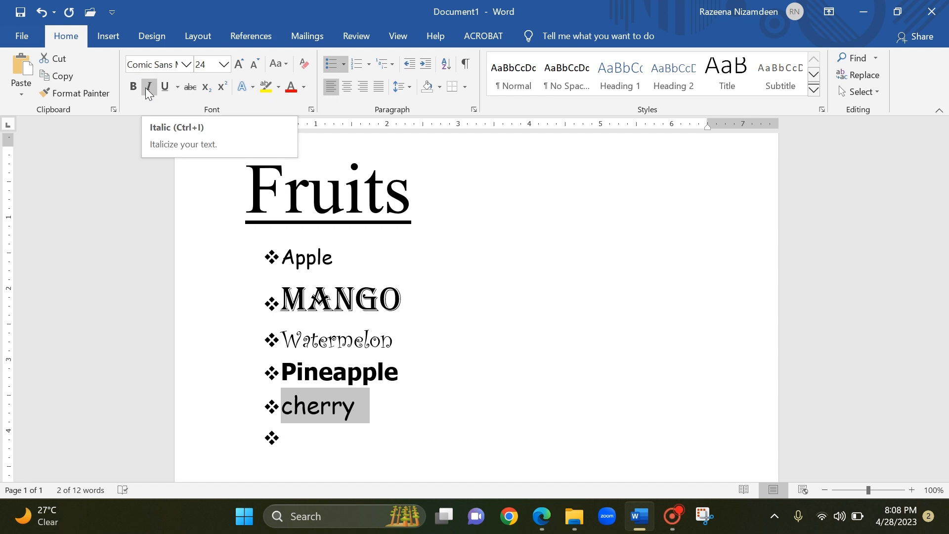
pyautogui.click(148, 87)
pyautogui.click(149, 87)
pyautogui.click(148, 87)
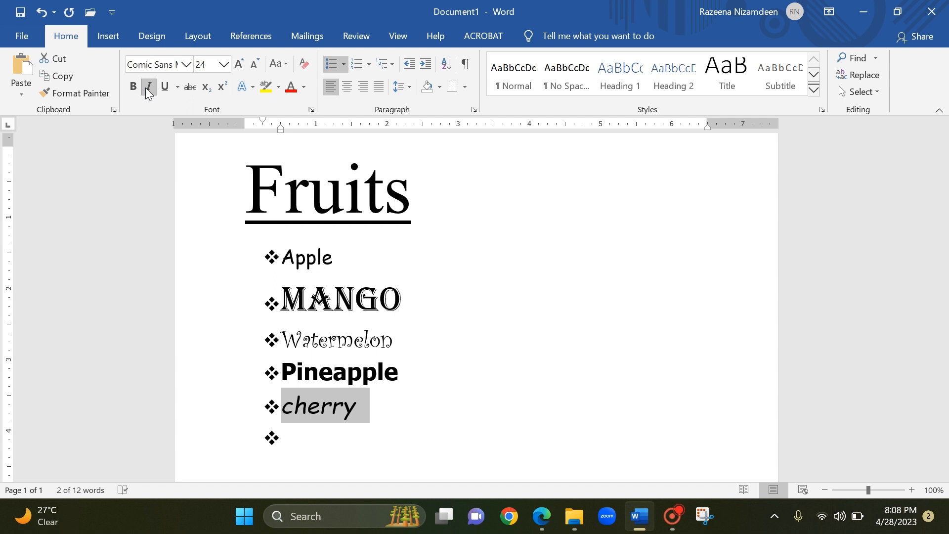
pyautogui.click(148, 87)
pyautogui.click(149, 87)
pyautogui.click(148, 87)
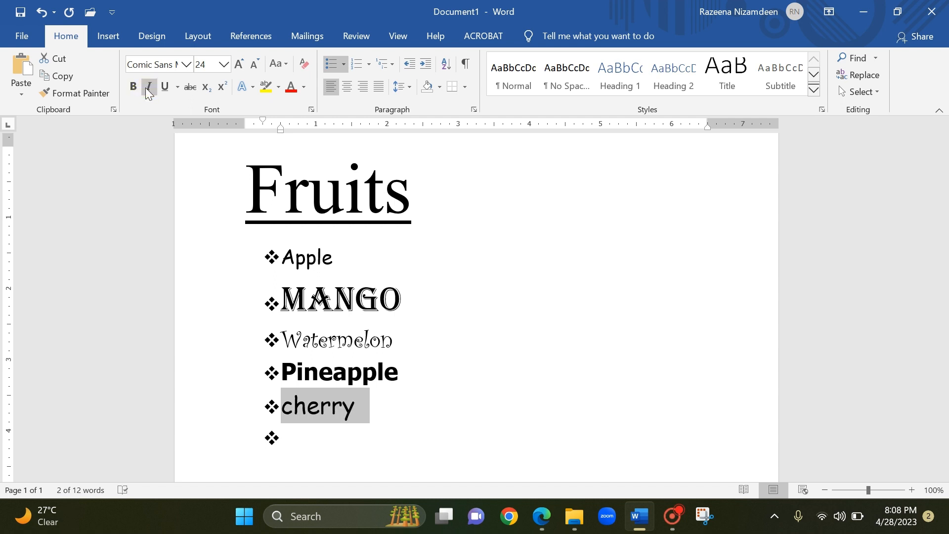
pyautogui.click(149, 87)
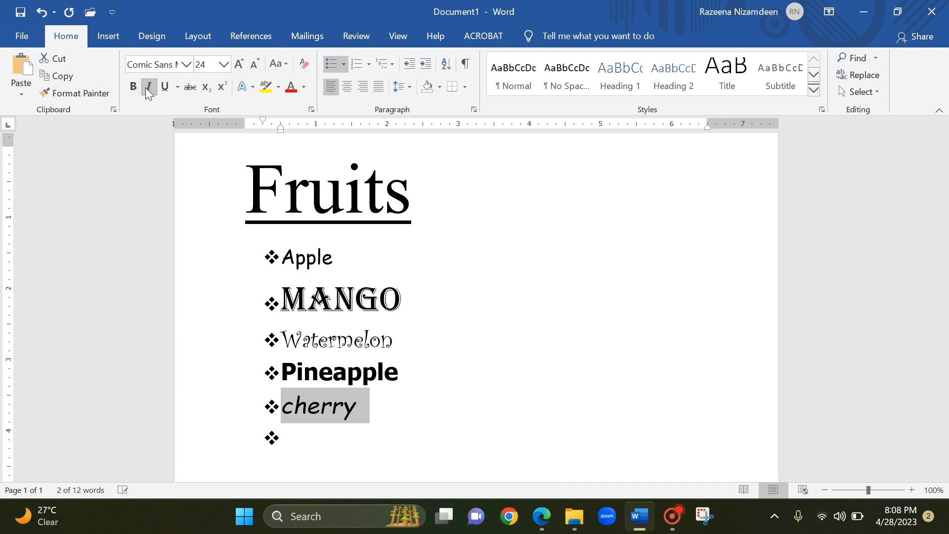
pyautogui.click(148, 87)
pyautogui.click(148, 87)
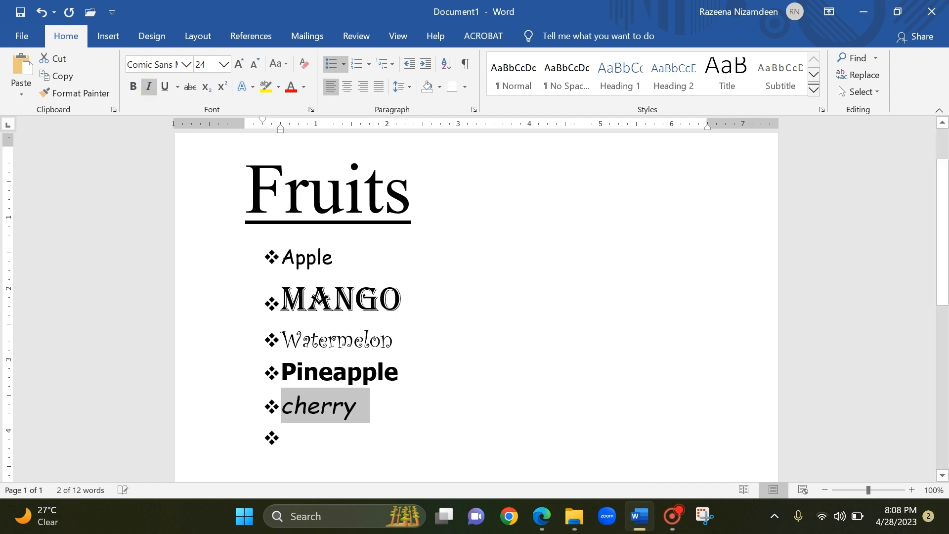
pyautogui.click(397, 403)
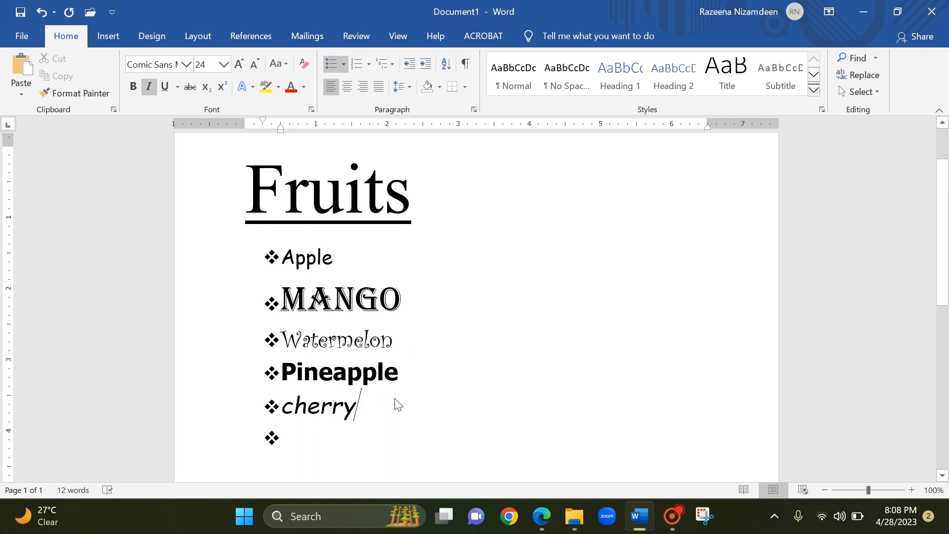
# Enter "orange" as the sixth bullet item and start another bullet.
pyautogui.press('Down')
pyautogui.write('orange')
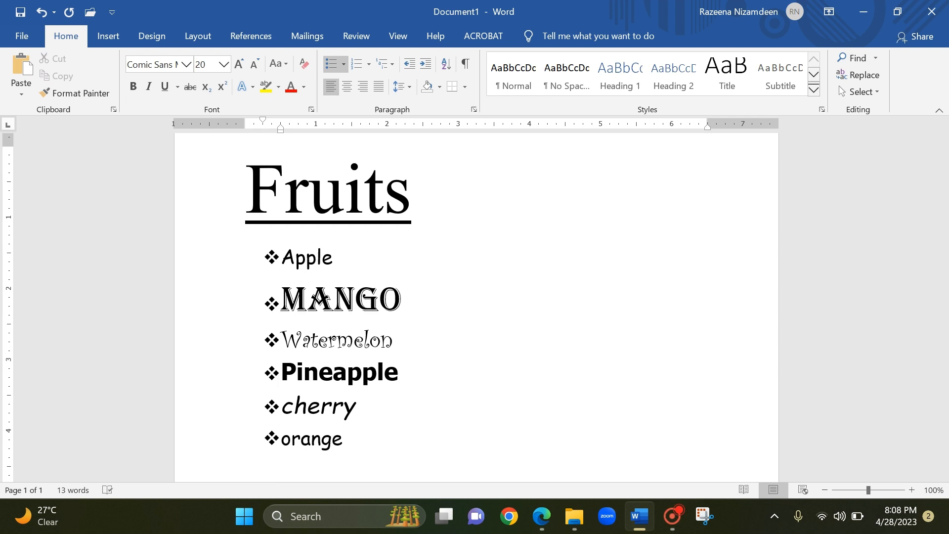
pyautogui.press('Return')
# Add "grapes" as the seventh bullet item in bold italic Times New Roman, and end the bulleted list after it.
pyautogui.click(186, 64)
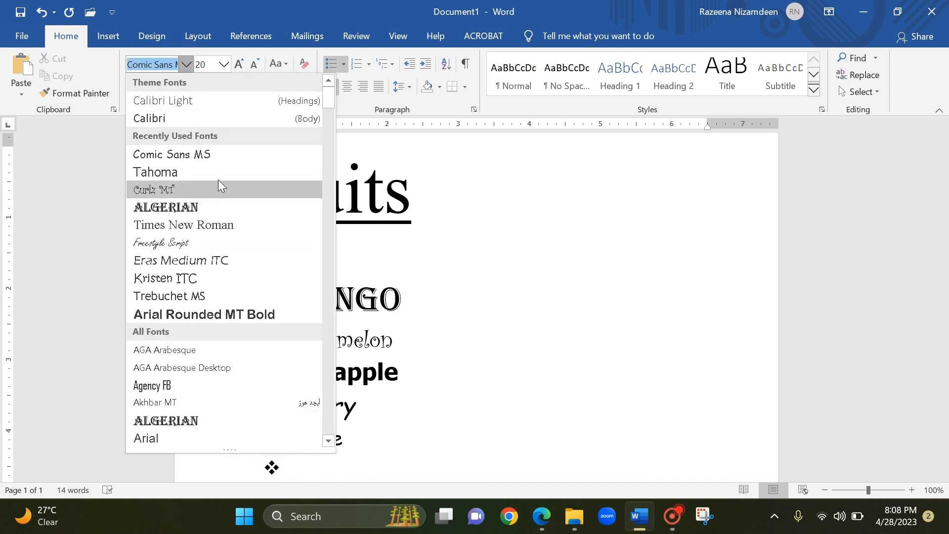
pyautogui.click(206, 223)
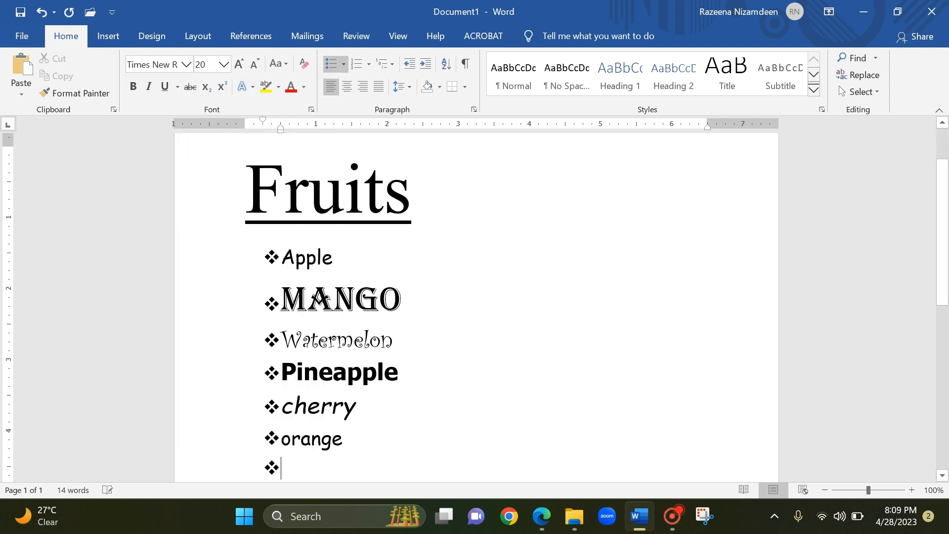
pyautogui.scroll(-1, 421, 401)
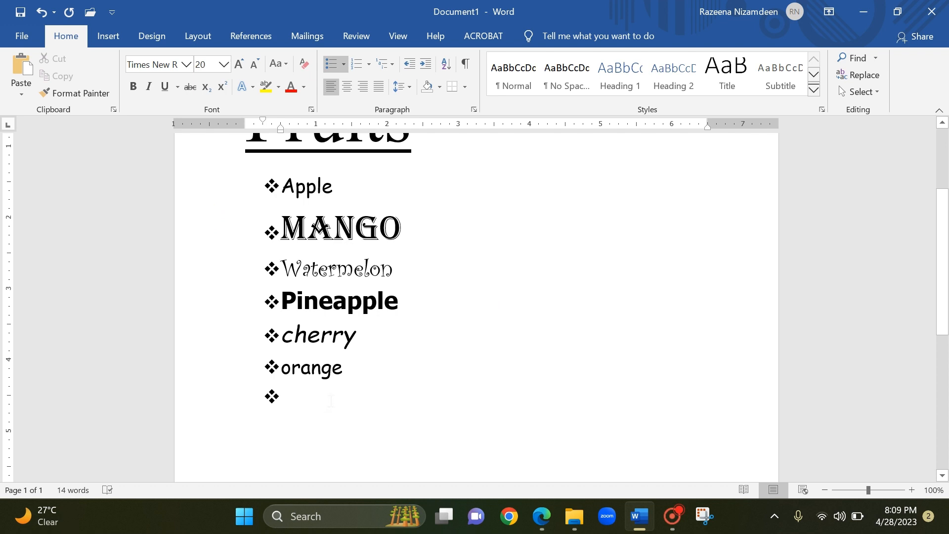
pyautogui.click(134, 88)
pyautogui.click(149, 87)
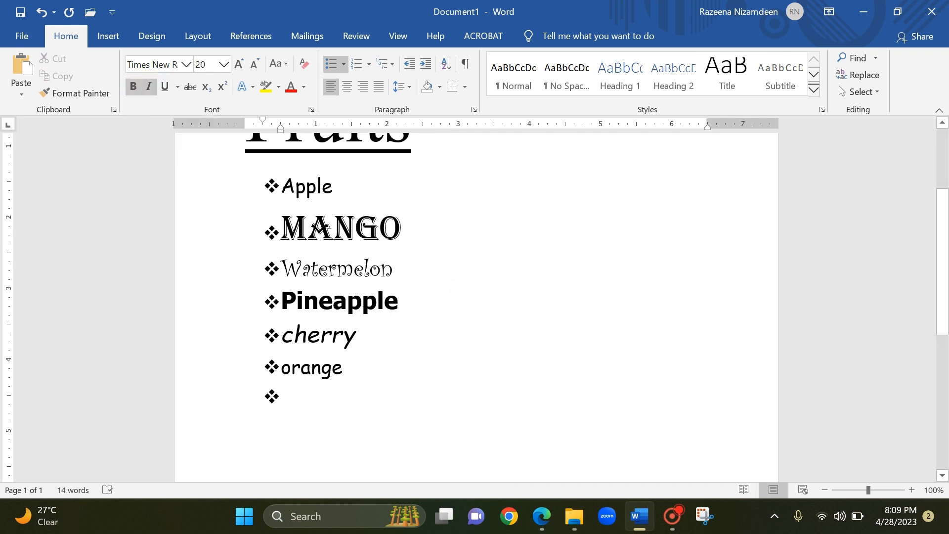
pyautogui.write('gra')
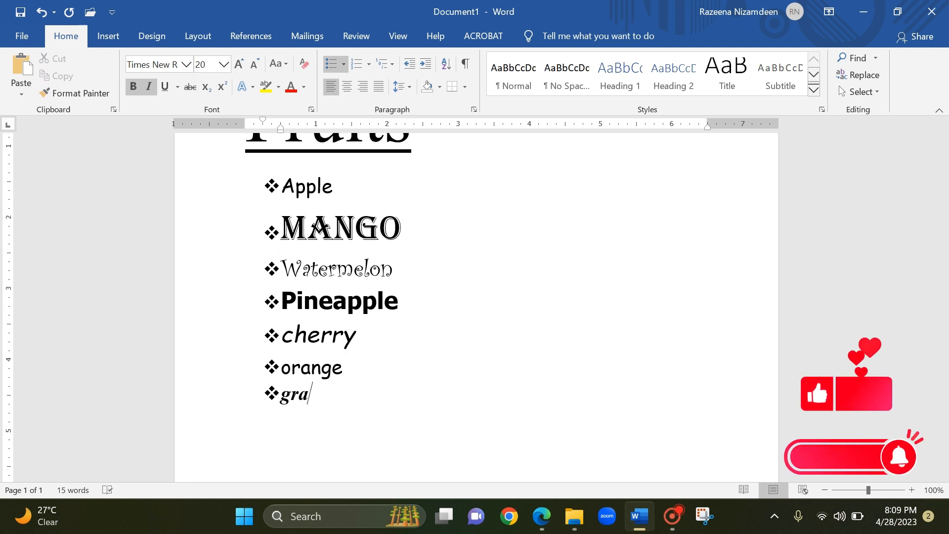
pyautogui.write('pes')
pyautogui.press('Return')
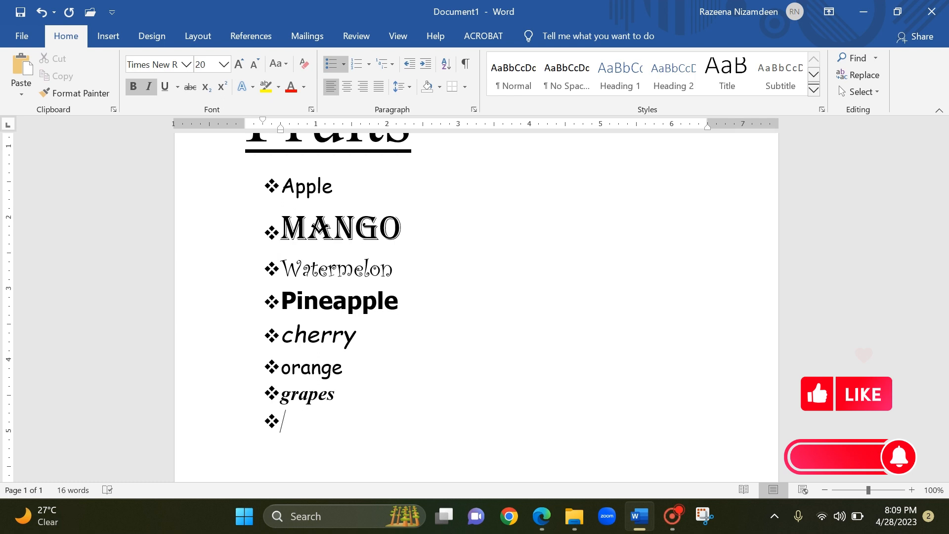
pyautogui.press('Return')
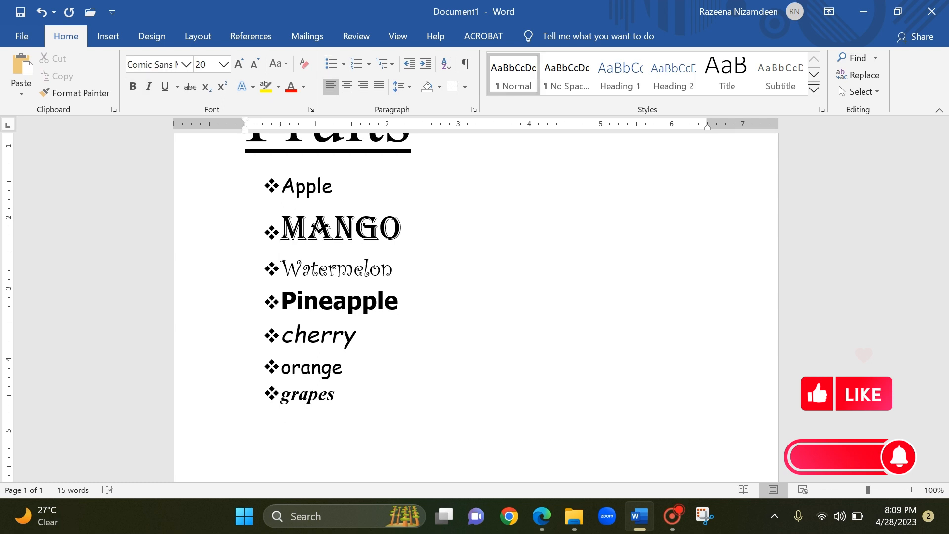
pyautogui.scroll(3, 454, 284)
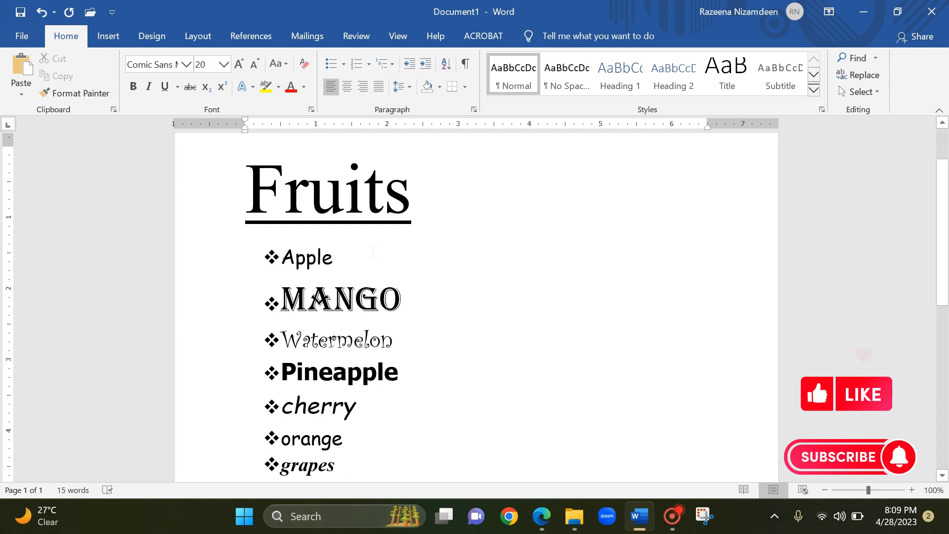
pyautogui.click(19, 20)
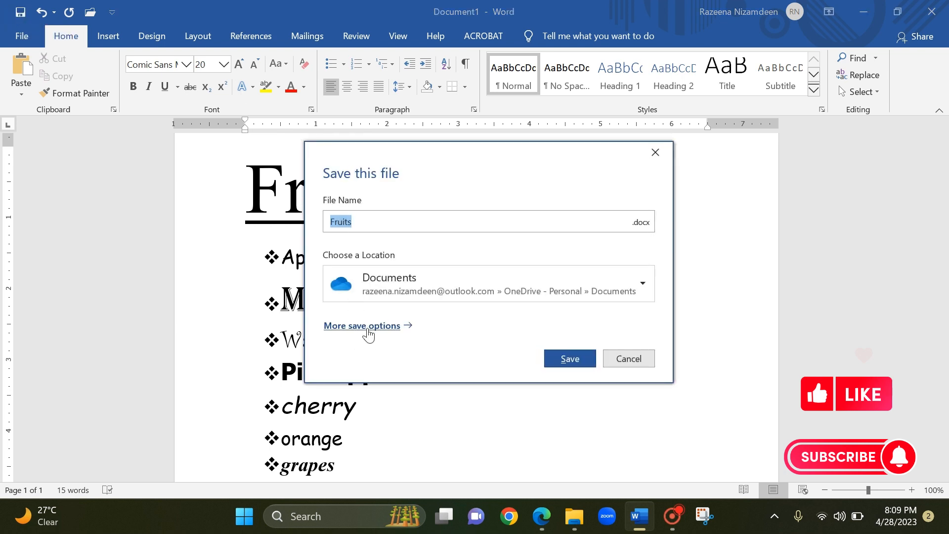
pyautogui.click(367, 330)
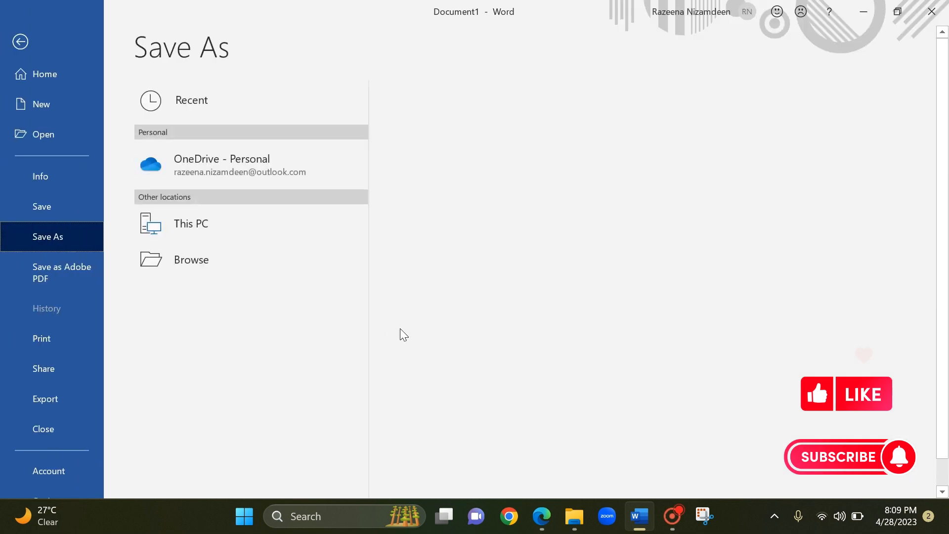
pyautogui.click(207, 300)
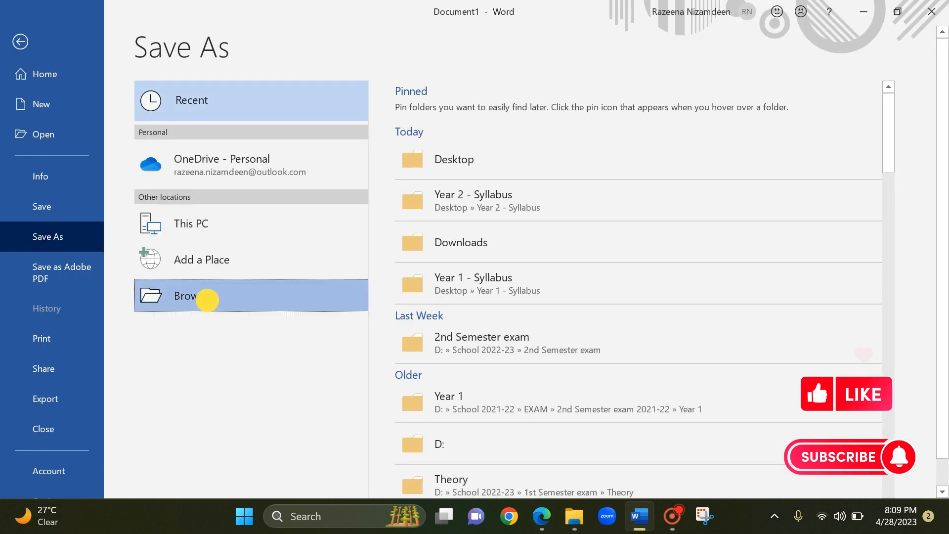
pyautogui.click(569, 368)
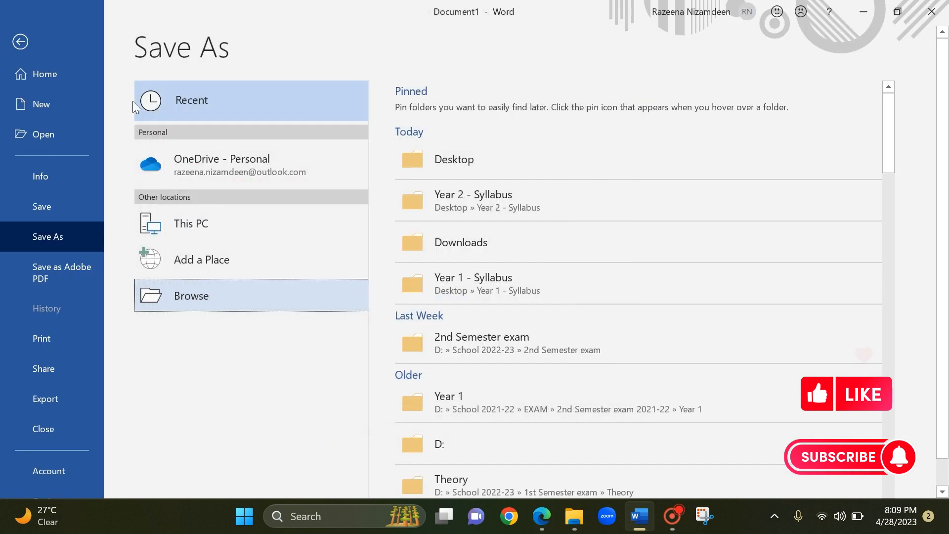
pyautogui.click(28, 42)
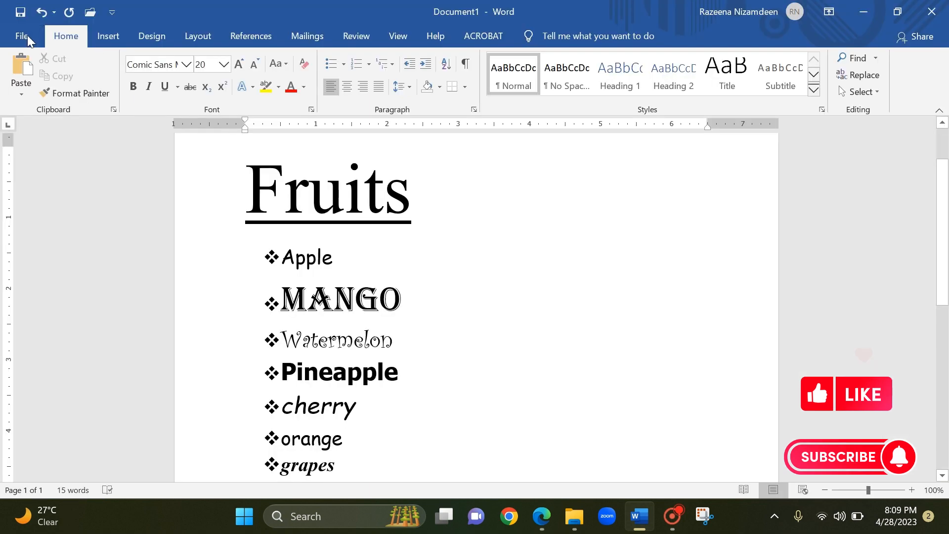
# Start saving the unsaved document and browse for a location on the computer.
pyautogui.click(28, 34)
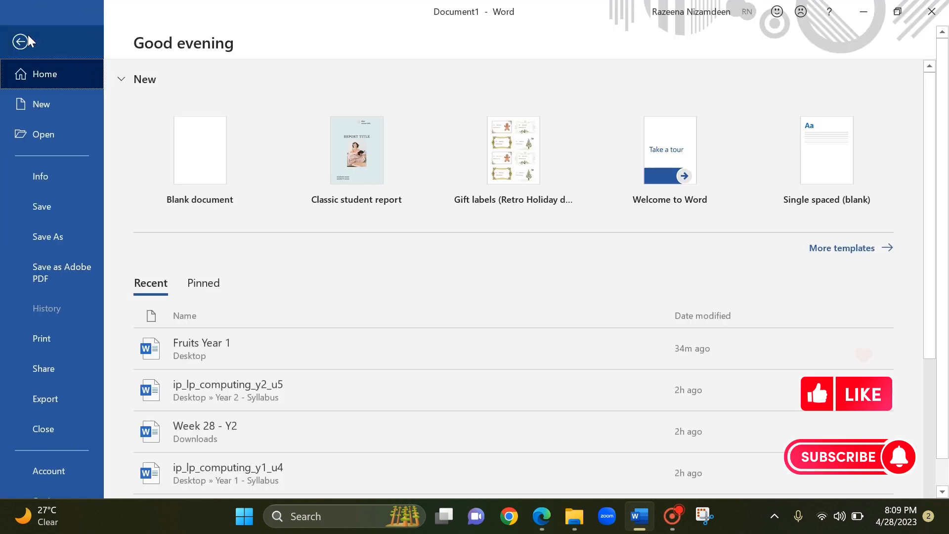
pyautogui.click(70, 206)
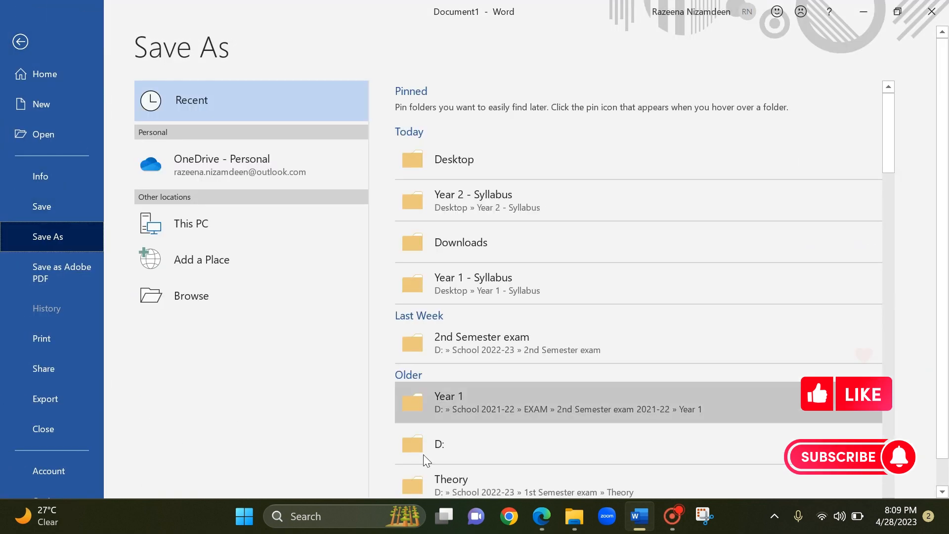
pyautogui.click(205, 299)
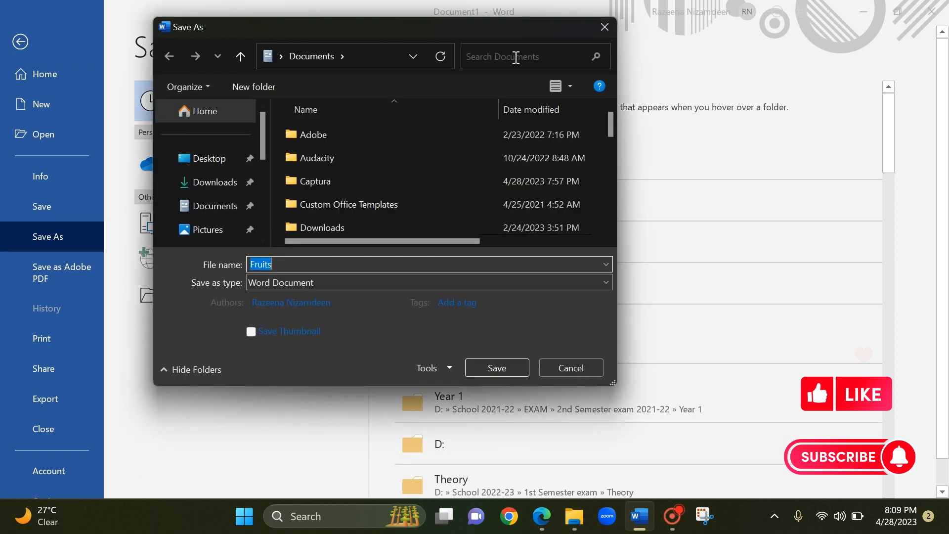
pyautogui.moveTo(339, 31); pyautogui.dragTo(453, 55)
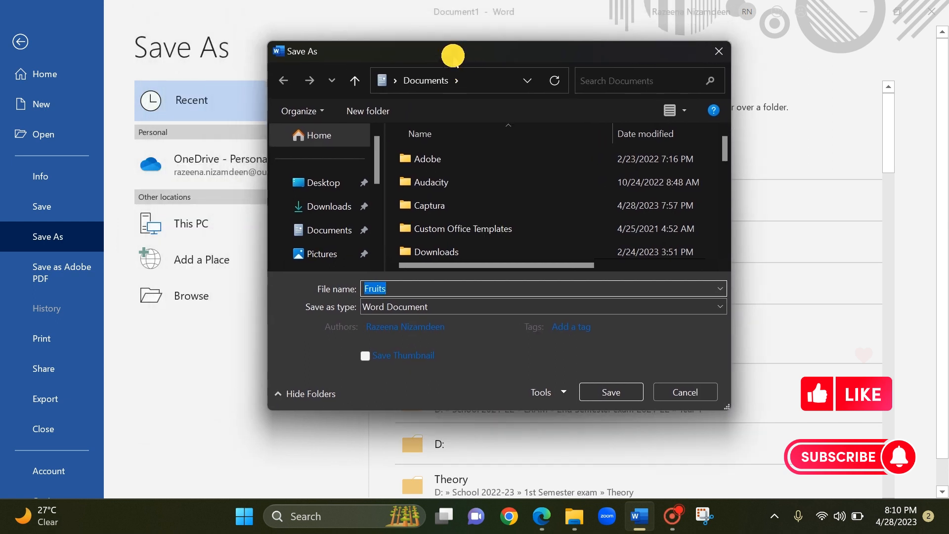
# Compare the Desktop, Downloads and Documents folders as save locations, and choose Desktop as the destination.
pyautogui.click(345, 182)
pyautogui.click(328, 206)
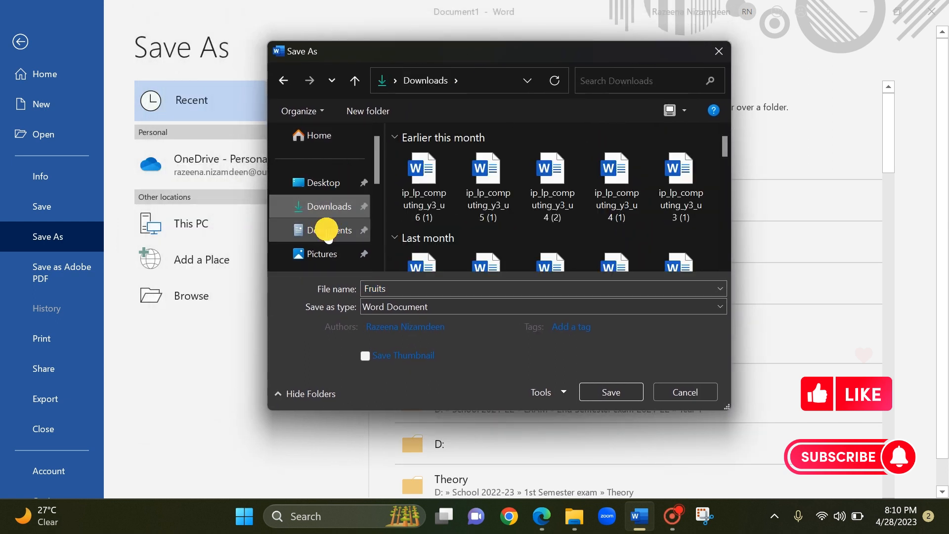
pyautogui.click(328, 231)
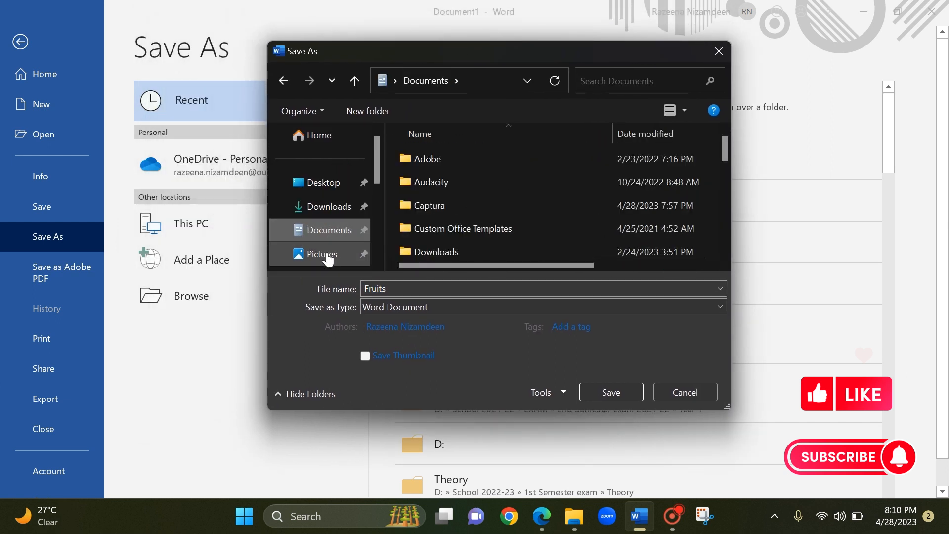
pyautogui.click(344, 188)
pyautogui.click(335, 213)
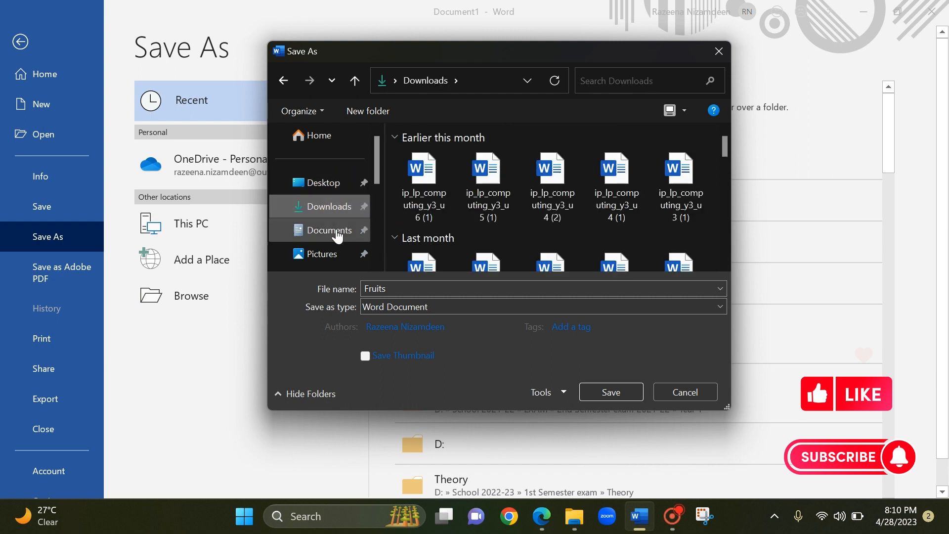
pyautogui.click(330, 192)
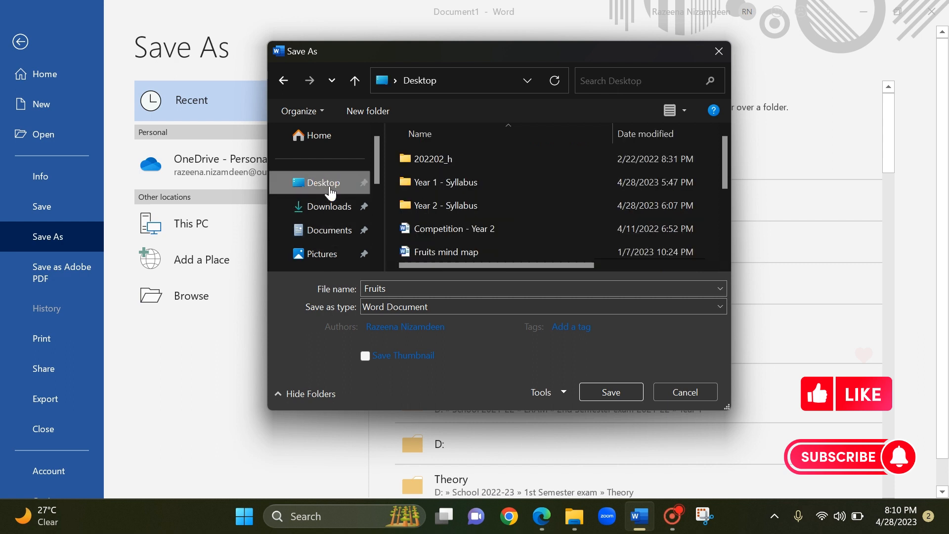
# Replace the suggested file name with "MS Word - fruits" and save the document to the Desktop.
pyautogui.click(398, 289)
pyautogui.click(398, 290)
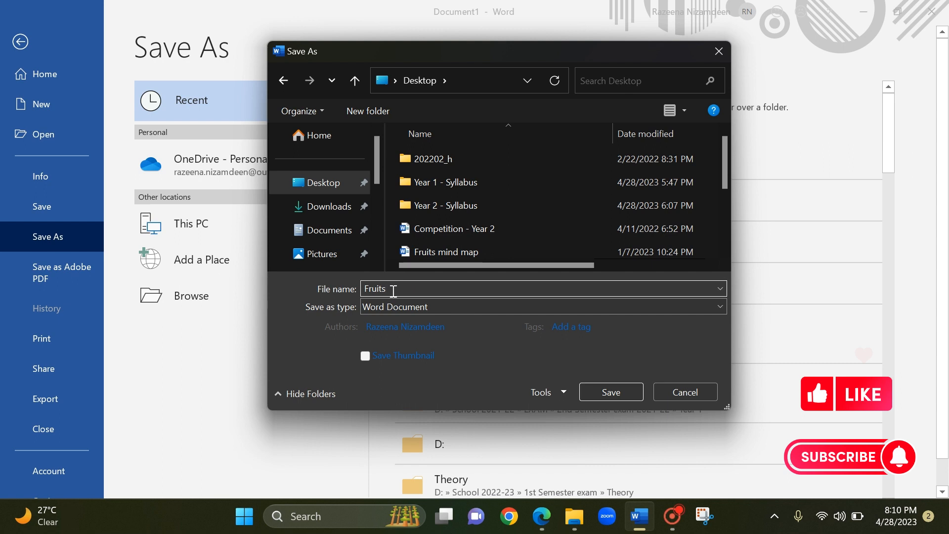
pyautogui.moveTo(365, 288); pyautogui.dragTo(382, 289)
pyautogui.moveTo(383, 290); pyautogui.dragTo(354, 300)
pyautogui.press('BackSpace')
pyautogui.write('M')
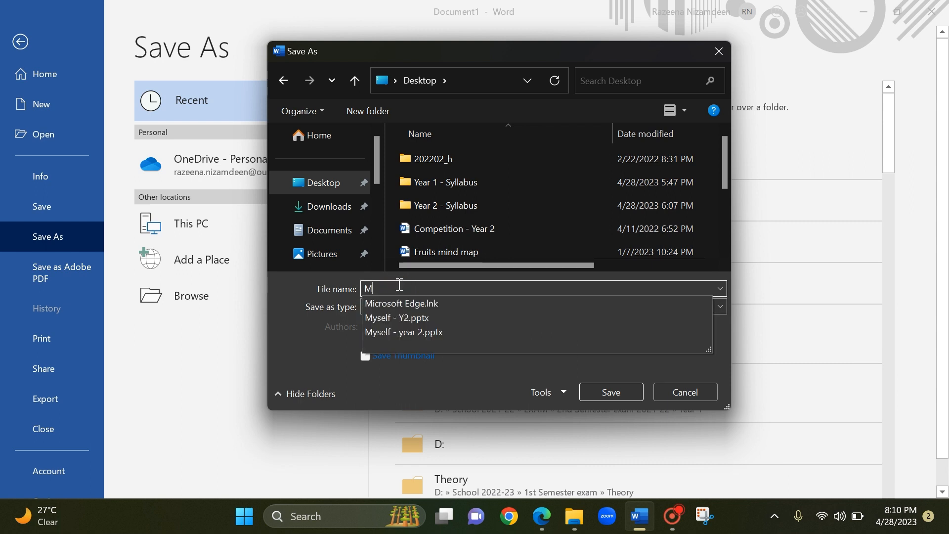
pyautogui.write('S W')
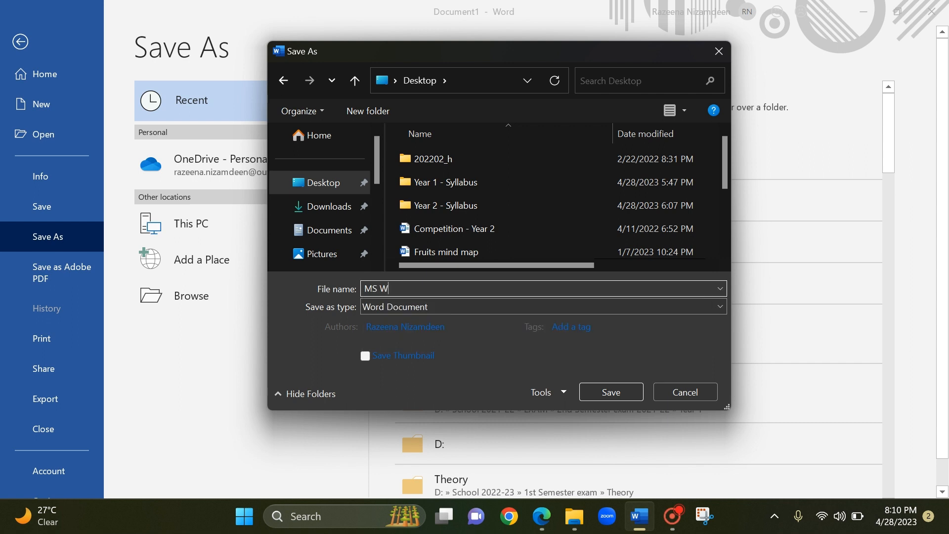
pyautogui.write('ord - fruits')
pyautogui.click(601, 389)
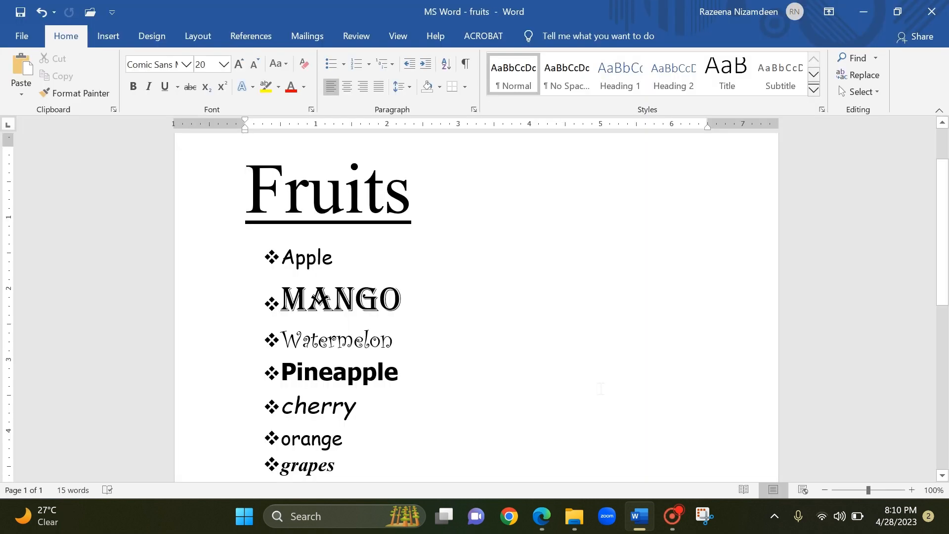